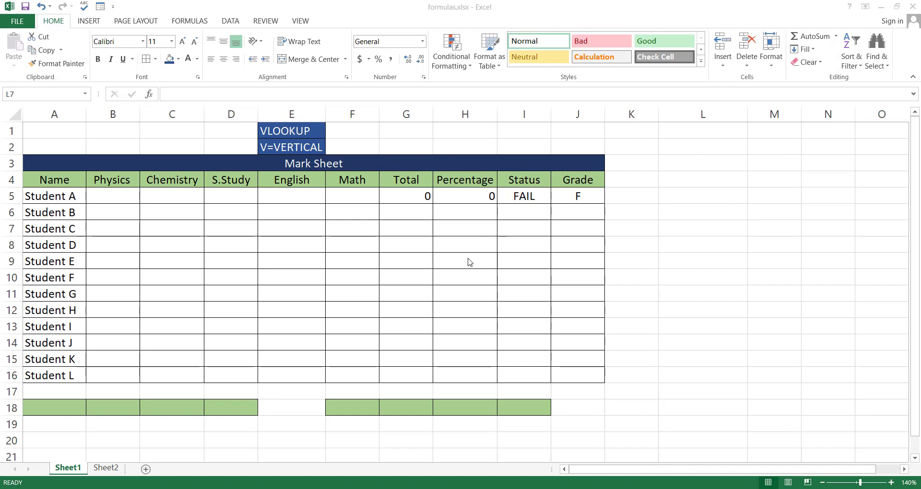
Enter =RANDBETWEEN(20,99) in Student A's Physics cell B5 and extend it across to Math.
{"action": "left_click", "coordinate": [297, 130]}
{"action": "left_click", "coordinate": [272, 146]}
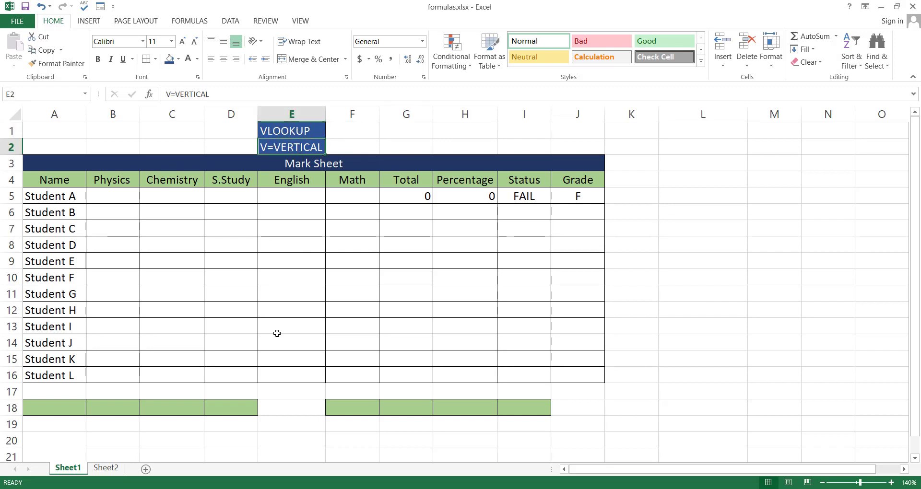
{"action": "left_click", "coordinate": [118, 198]}
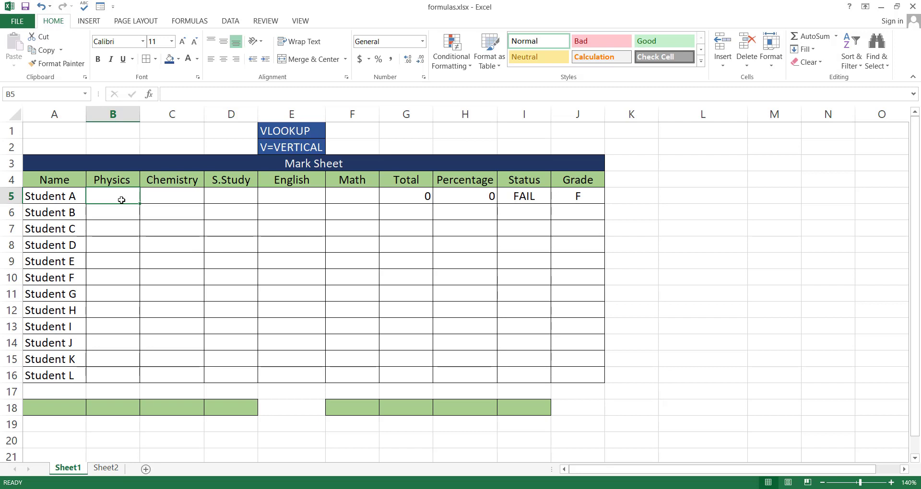
{"action": "type", "text": "=R"}
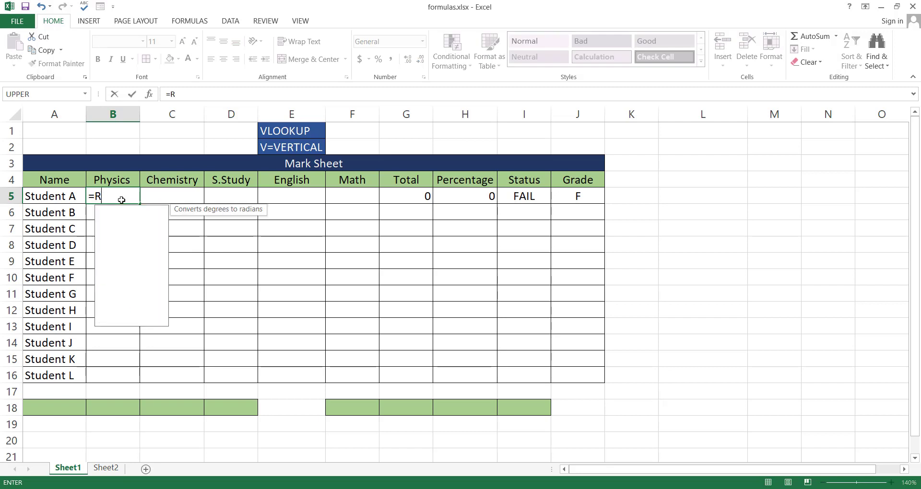
{"action": "type", "text": "ANDBET"}
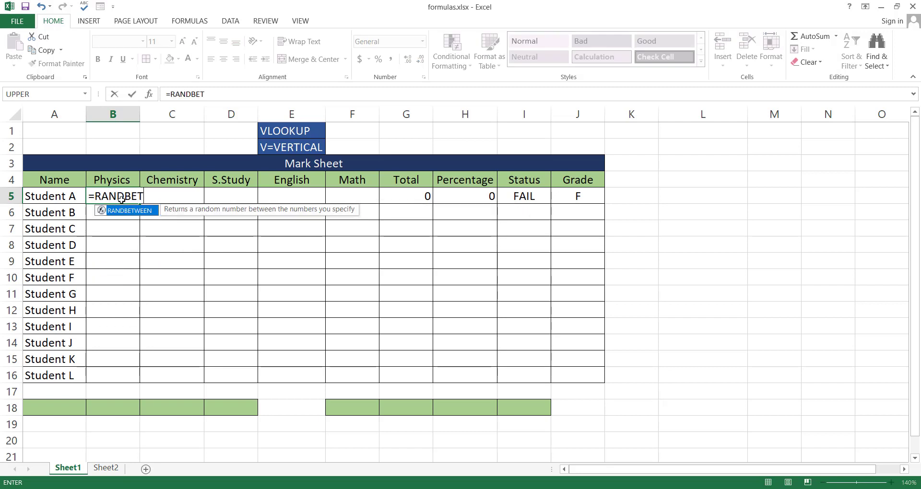
{"action": "type", "text": "WEEN("}
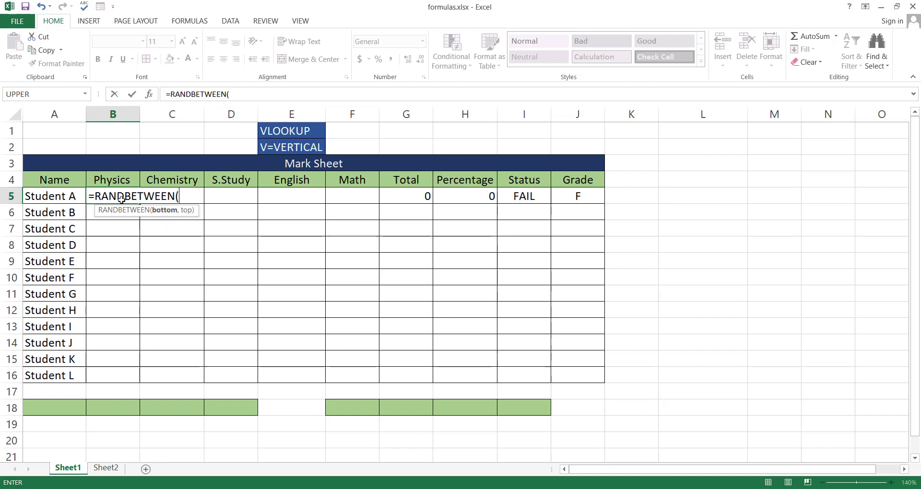
{"action": "type", "text": "20,"}
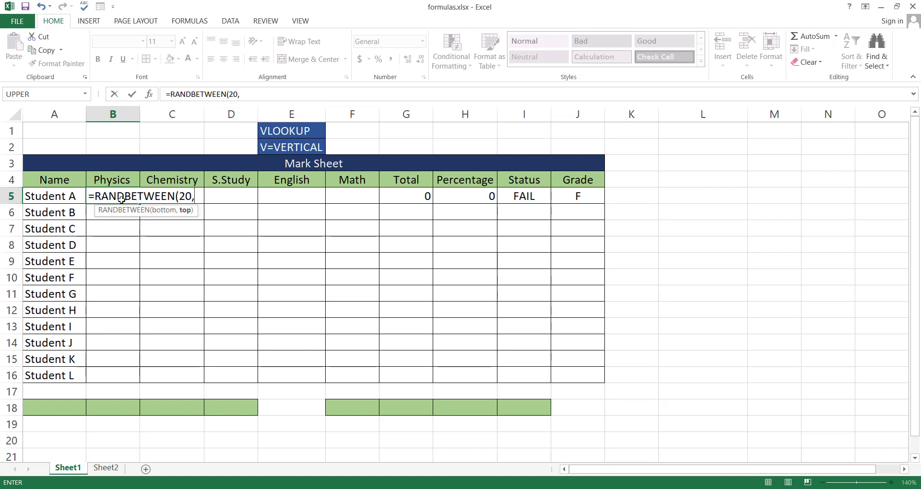
{"action": "type", "text": "99)"}
{"action": "key", "text": "Return"}
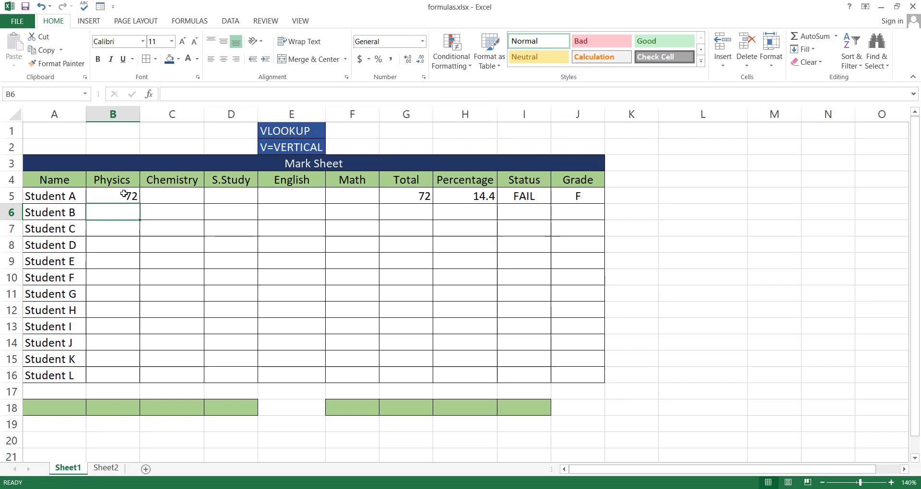
{"action": "left_click", "coordinate": [122, 198]}
{"action": "left_click_drag", "start_coordinate": [139, 203], "coordinate": [376, 385]}
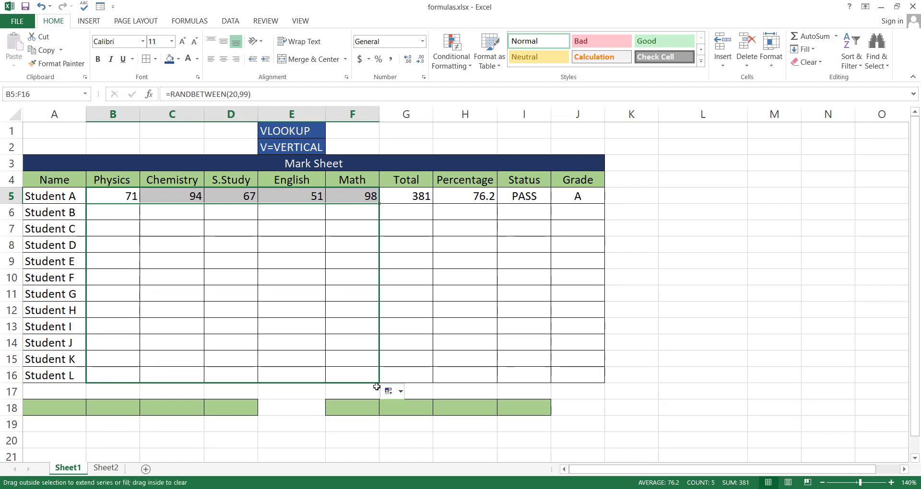
Paste the generated marks back over themselves as plain values with Paste Special > Values.
{"action": "key", "text": "ctrl+c"}
{"action": "right_click", "coordinate": [120, 192]}
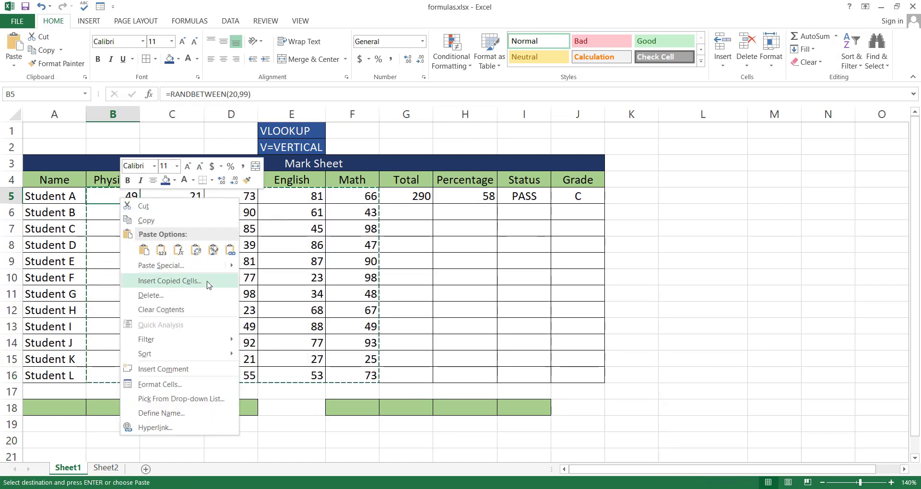
{"action": "left_click", "coordinate": [149, 264]}
{"action": "left_click", "coordinate": [121, 221]}
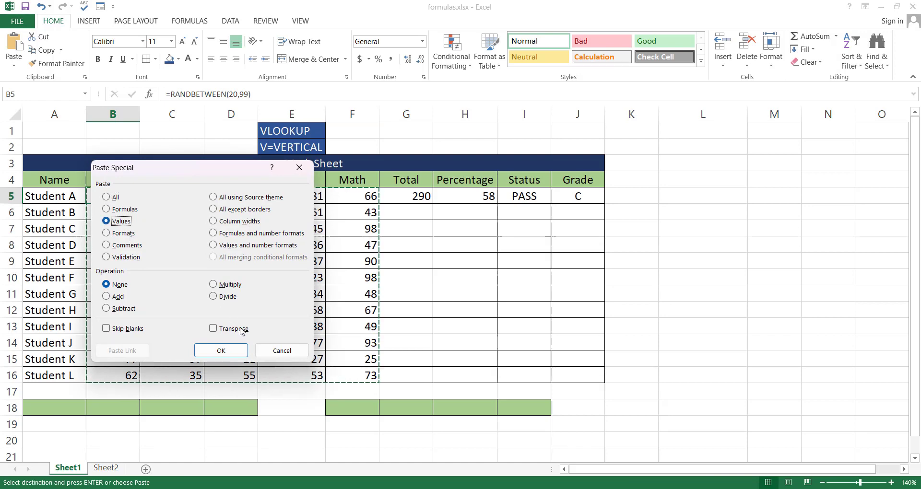
{"action": "left_click", "coordinate": [240, 351]}
{"action": "left_click", "coordinate": [169, 259]}
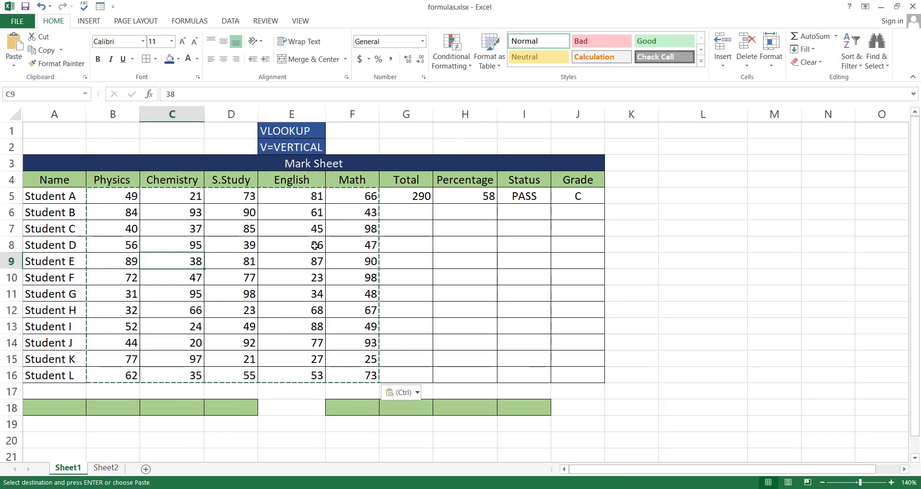
{"action": "key", "text": "Escape"}
Fill the Total, Percentage, Status and Grade formulas down for all twelve students.
{"action": "left_click", "coordinate": [421, 196]}
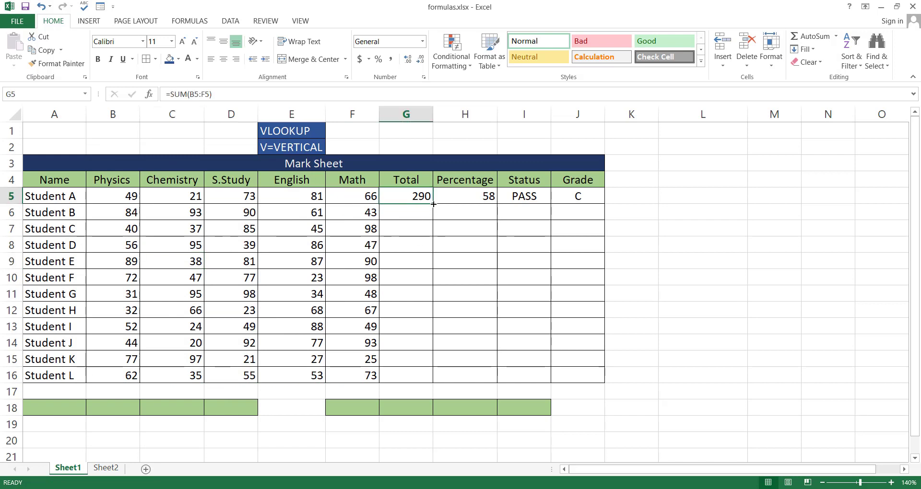
{"action": "double_click", "coordinate": [433, 204]}
{"action": "left_click", "coordinate": [462, 194]}
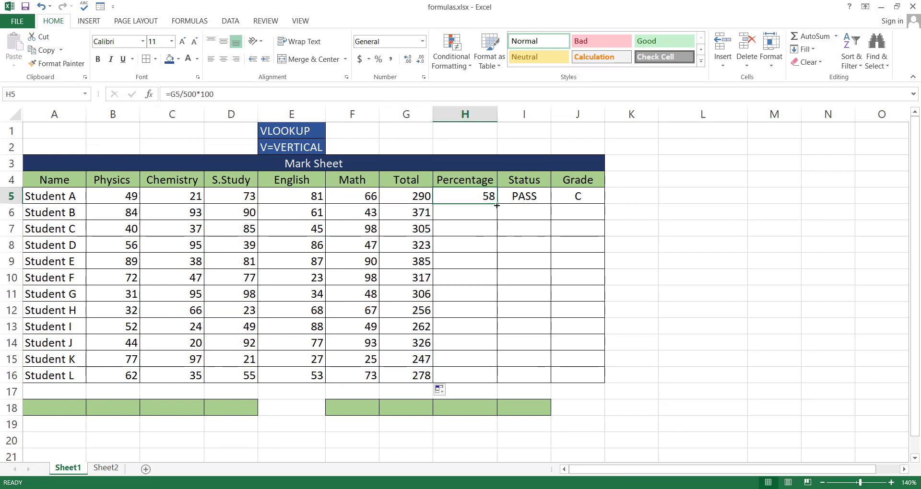
{"action": "double_click", "coordinate": [497, 205]}
{"action": "left_click", "coordinate": [535, 197]}
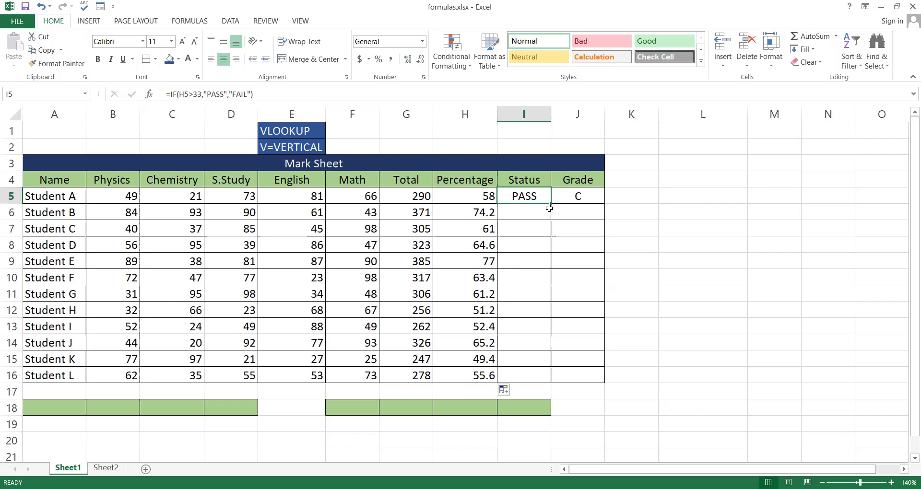
{"action": "double_click", "coordinate": [550, 204]}
{"action": "left_click", "coordinate": [582, 198]}
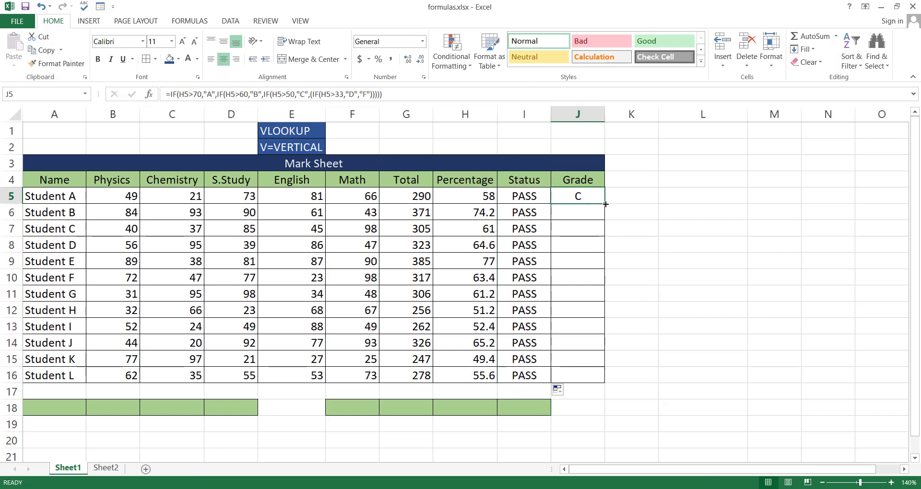
{"action": "double_click", "coordinate": [605, 205]}
Review the filled Total, Percentage, Status and Grade columns.
{"action": "left_click", "coordinate": [629, 261]}
{"action": "left_click", "coordinate": [408, 181]}
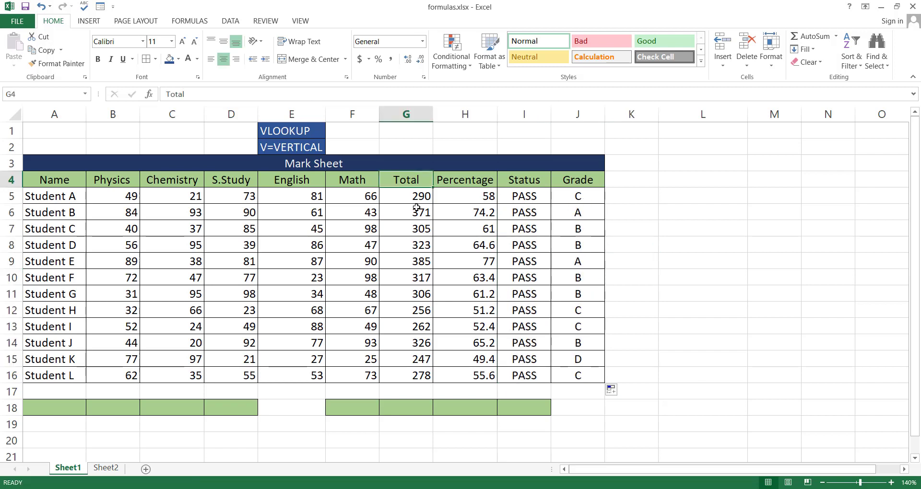
{"action": "left_click_drag", "start_coordinate": [416, 208], "coordinate": [417, 212]}
{"action": "left_click_drag", "start_coordinate": [465, 182], "coordinate": [468, 213]}
{"action": "left_click_drag", "start_coordinate": [523, 181], "coordinate": [526, 215]}
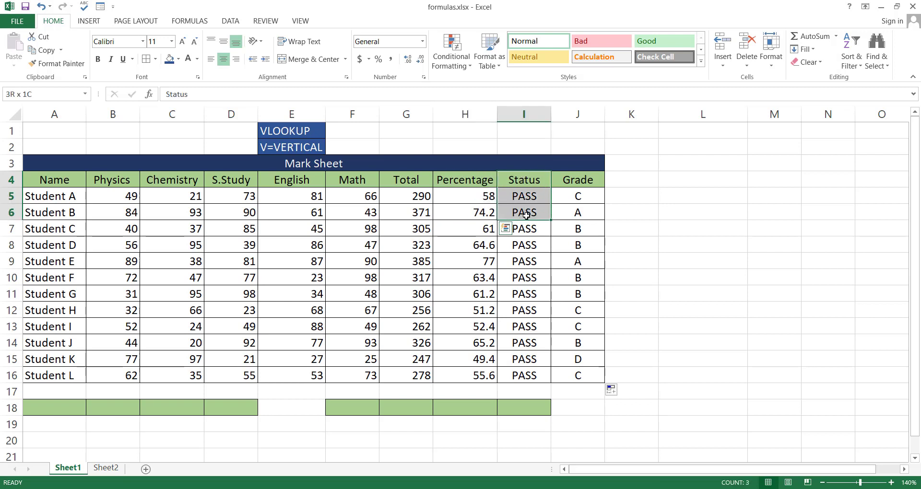
{"action": "left_click_drag", "start_coordinate": [567, 187], "coordinate": [573, 215]}
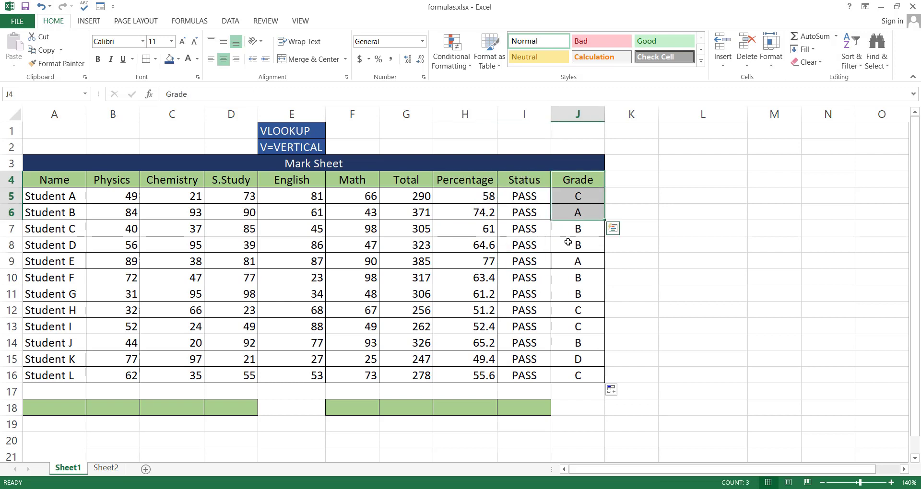
Set Student K's Physics and Chemistry marks to 1.
{"action": "left_click", "coordinate": [136, 360]}
{"action": "type", "text": "1"}
{"action": "key", "text": "Tab"}
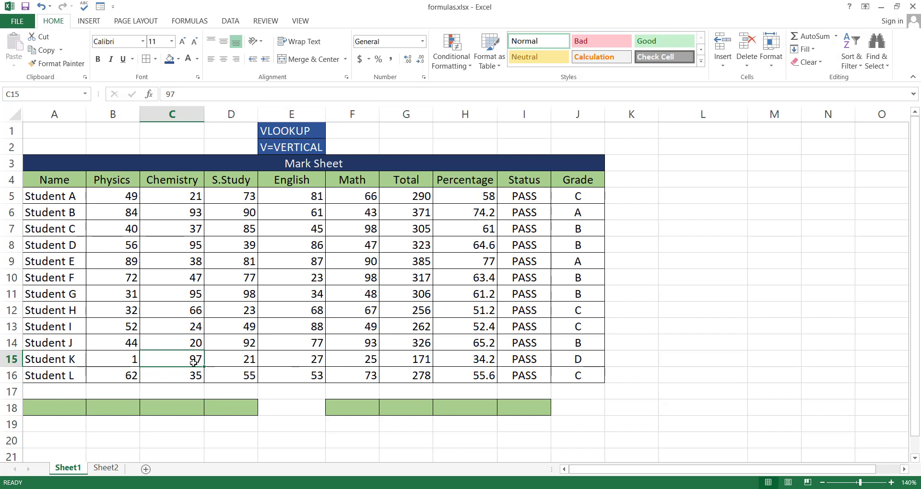
{"action": "type", "text": "1"}
{"action": "key", "text": "Return"}
Review Student K's FAIL status and grade F, plus the VLOOKUP note, then select A18.
{"action": "left_click_drag", "start_coordinate": [575, 360], "coordinate": [513, 361]}
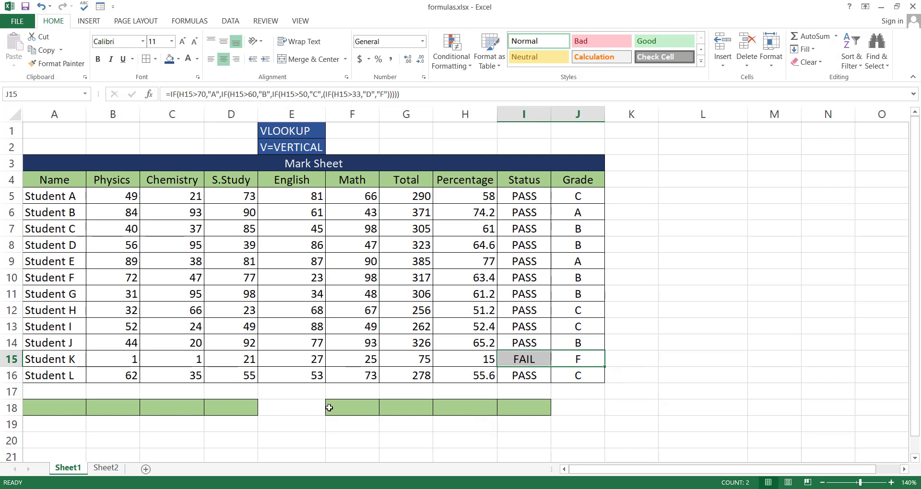
{"action": "left_click_drag", "start_coordinate": [290, 137], "coordinate": [291, 147]}
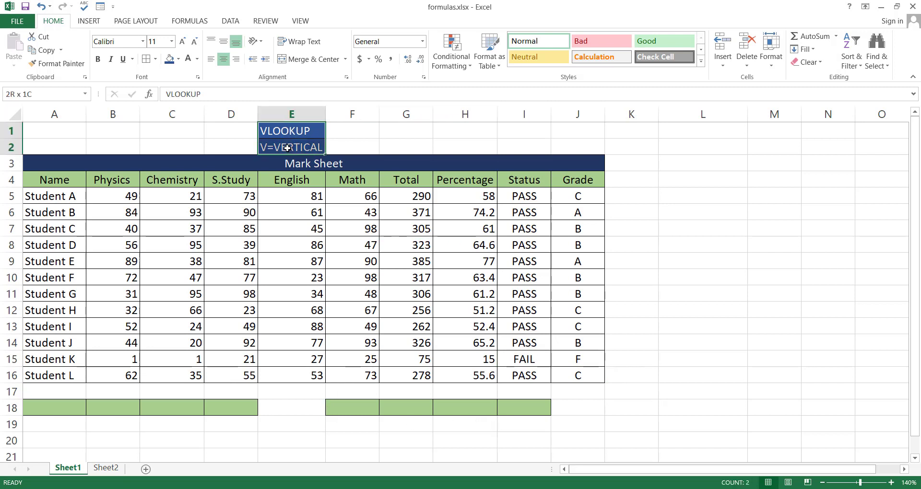
{"action": "left_click", "coordinate": [244, 401]}
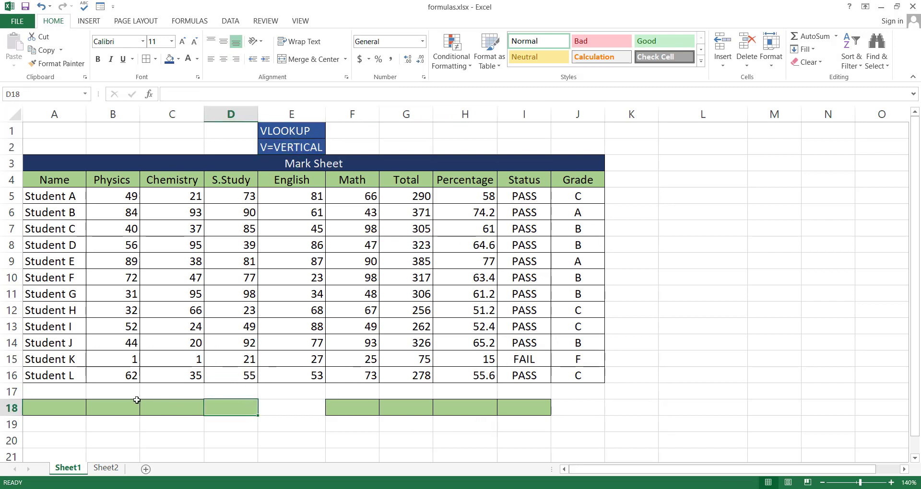
{"action": "left_click", "coordinate": [55, 409]}
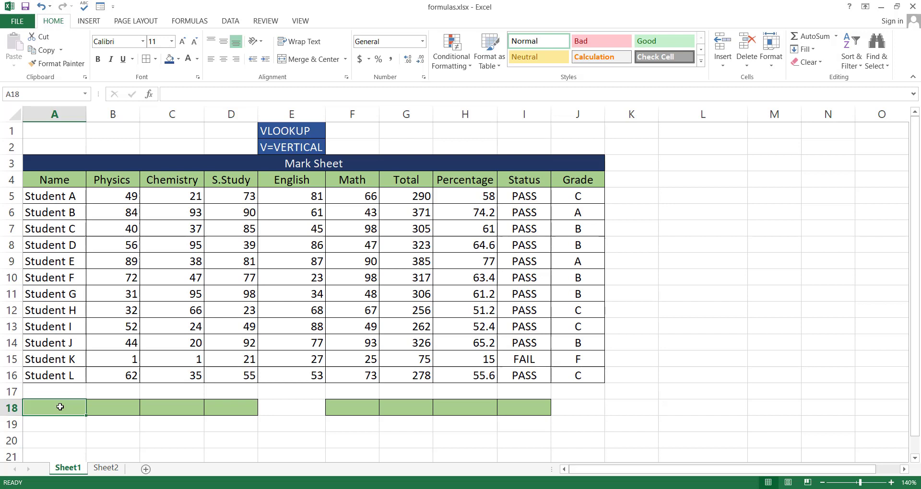
Type the headings NAME, TOTAL, STATUS and GRADE into A18:D18.
{"action": "type", "text": "NAME"}
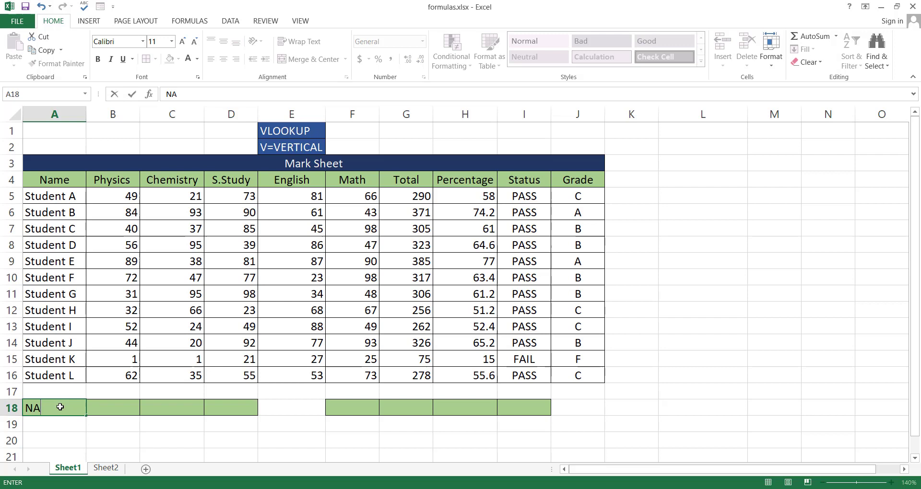
{"action": "key", "text": "Tab"}
{"action": "type", "text": "TOTAL"}
{"action": "key", "text": "Tab"}
{"action": "type", "text": "STA"}
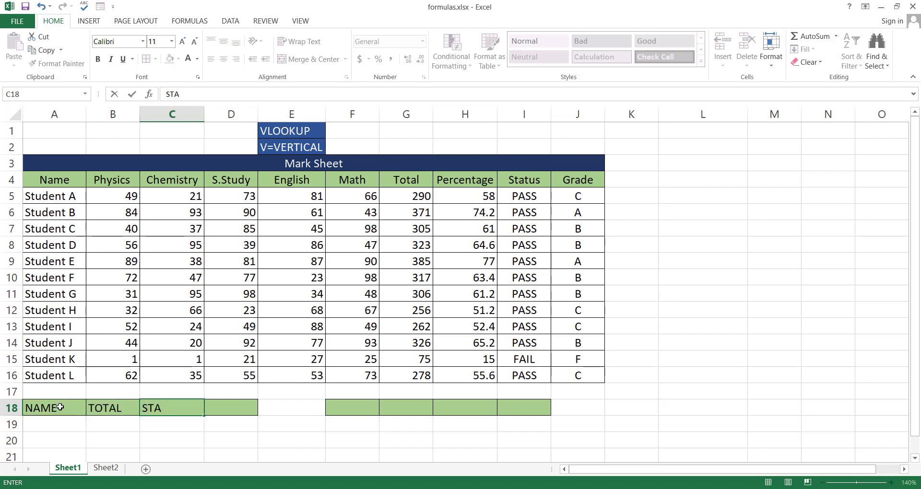
{"action": "type", "text": "TUS"}
{"action": "key", "text": "Tab"}
{"action": "type", "text": "GRA"}
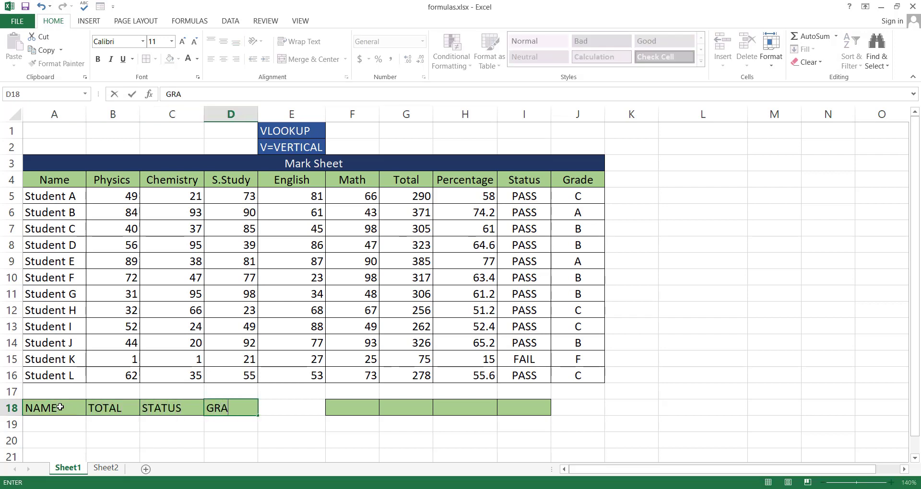
{"action": "type", "text": "DE"}
{"action": "key", "text": "Return"}
Copy the A18:D18 headings into F18:I18 for the second lookup block.
{"action": "left_click_drag", "start_coordinate": [60, 407], "coordinate": [220, 410]}
{"action": "key", "text": "ctrl+c"}
{"action": "left_click", "coordinate": [352, 409]}
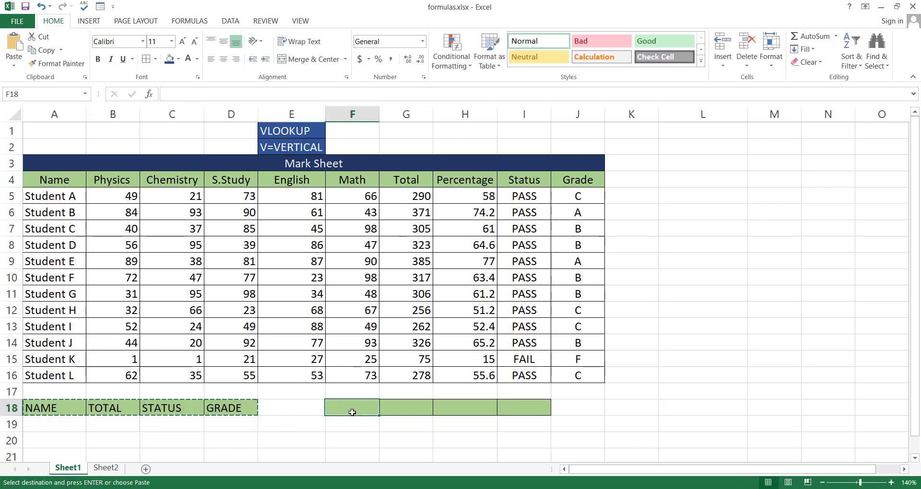
{"action": "key", "text": "ctrl+v"}
Enter =VLOOKUP(A19,A4:J16,7,0) in B19 to return the Total for A19's name.
{"action": "left_click", "coordinate": [76, 425]}
{"action": "scroll", "coordinate": [102, 431], "scroll_direction": "down", "scroll_amount": 1}
{"action": "left_click", "coordinate": [120, 377]}
{"action": "type", "text": "="}
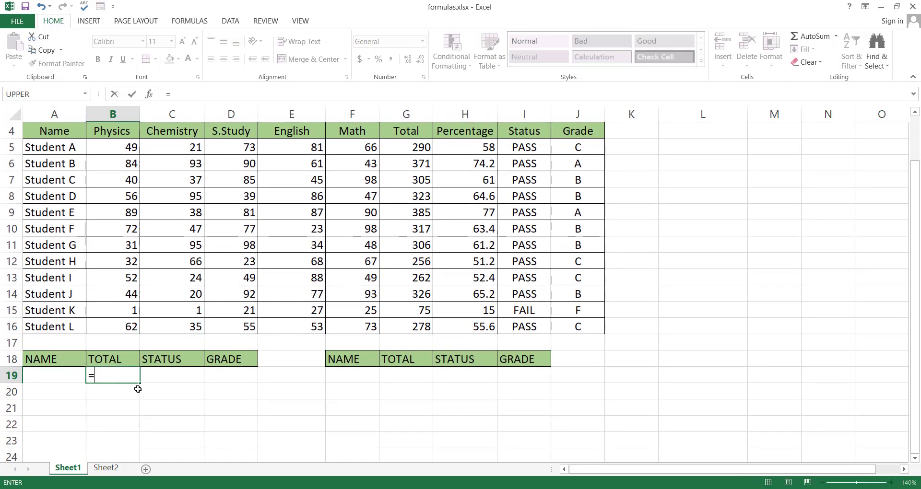
{"action": "type", "text": "VLOOKUP"}
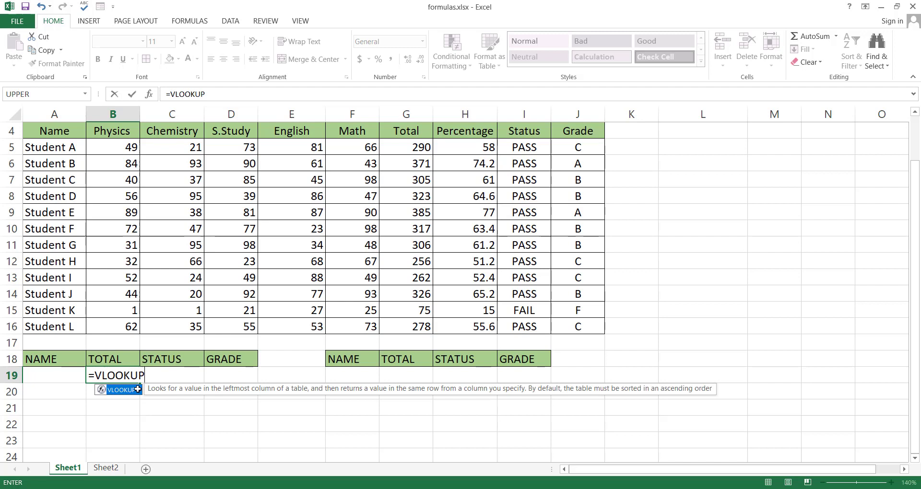
{"action": "type", "text": "("}
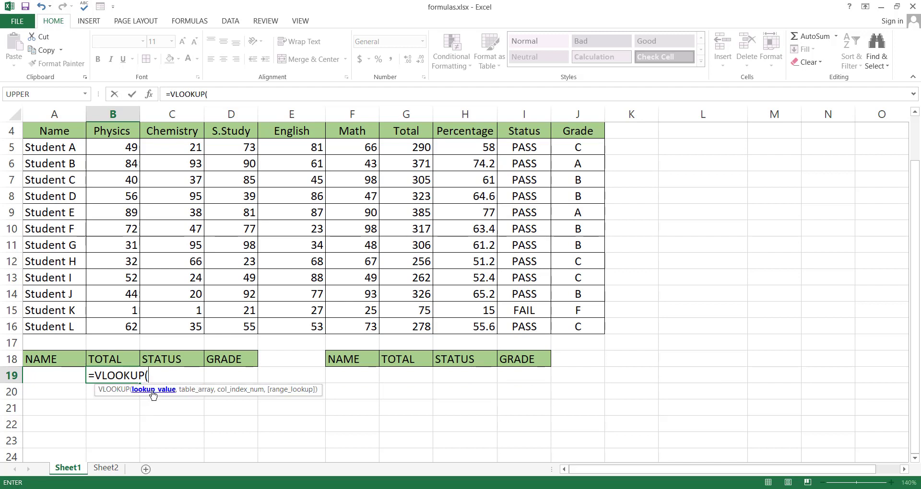
{"action": "left_click", "coordinate": [59, 378]}
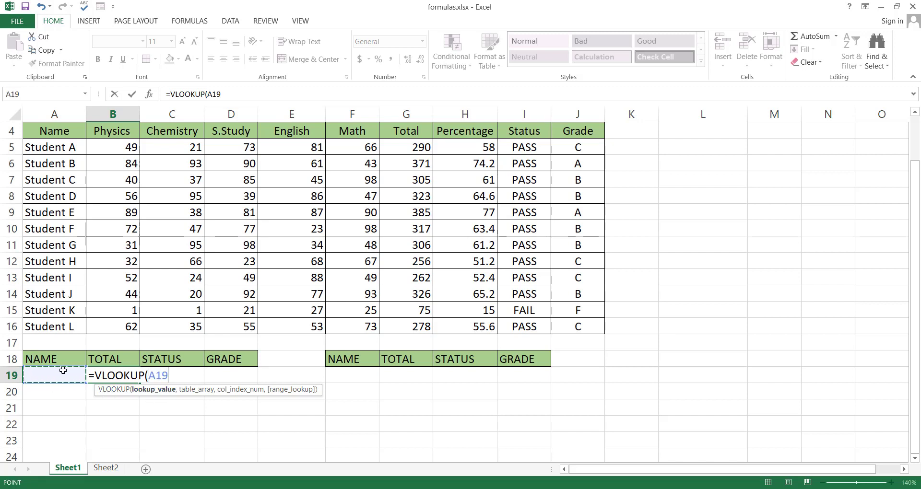
{"action": "type", "text": ","}
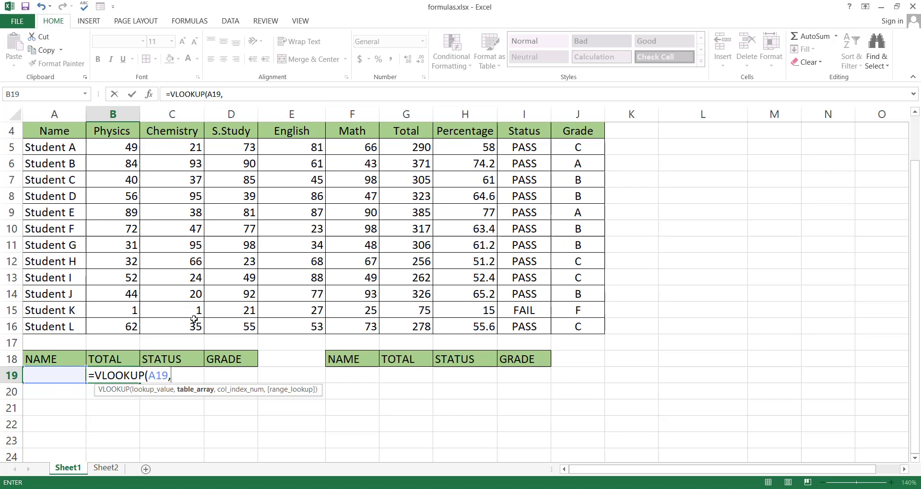
{"action": "scroll", "coordinate": [317, 219], "scroll_direction": "up", "scroll_amount": 1}
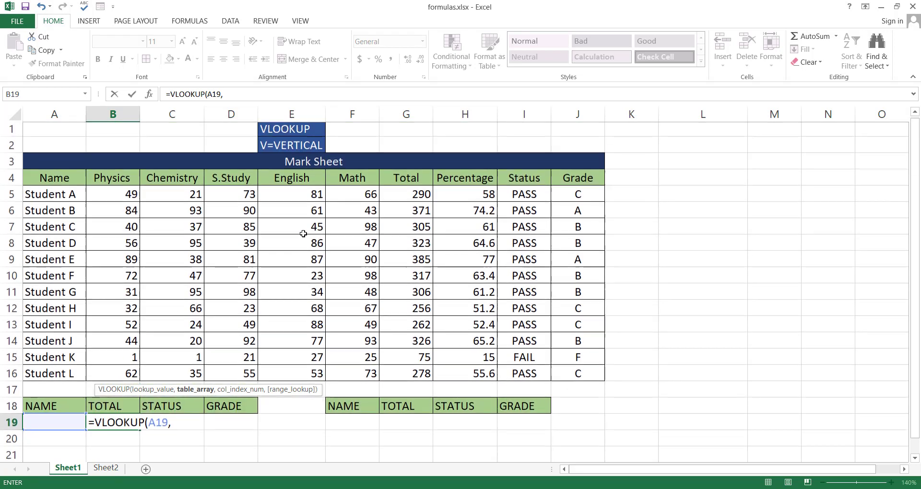
{"action": "left_click_drag", "start_coordinate": [38, 180], "coordinate": [581, 376]}
{"action": "scroll", "coordinate": [509, 352], "scroll_direction": "down", "scroll_amount": 1}
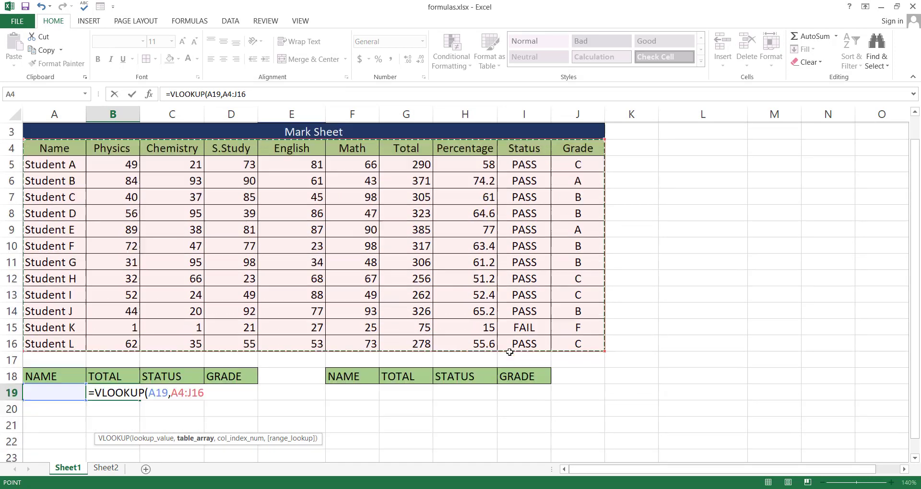
{"action": "type", "text": ",7"}
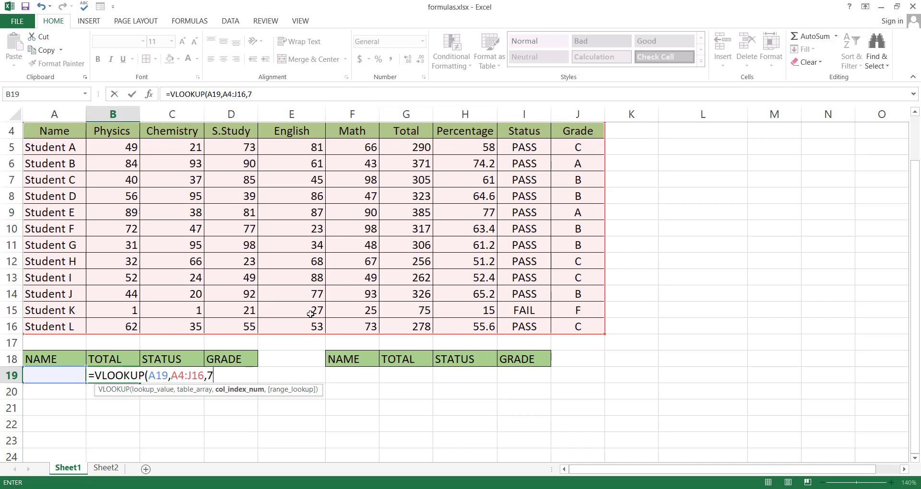
{"action": "type", "text": ","}
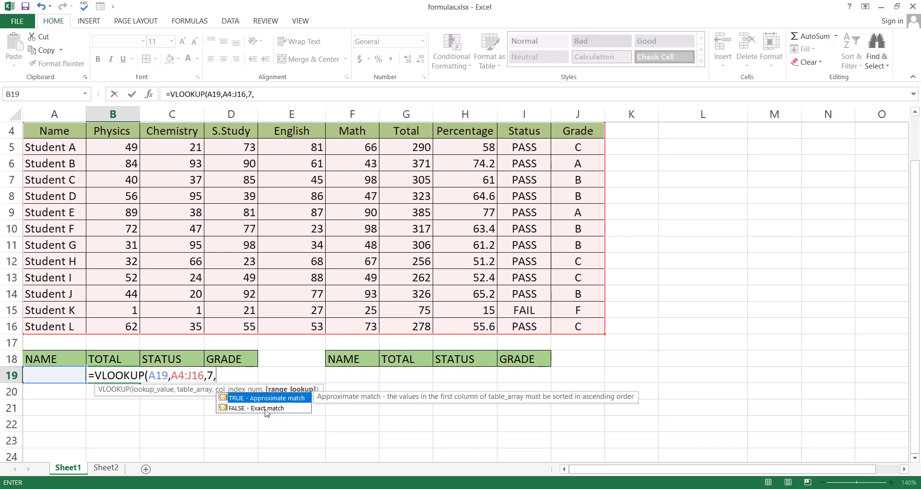
{"action": "type", "text": "0)"}
{"action": "key", "text": "Return"}
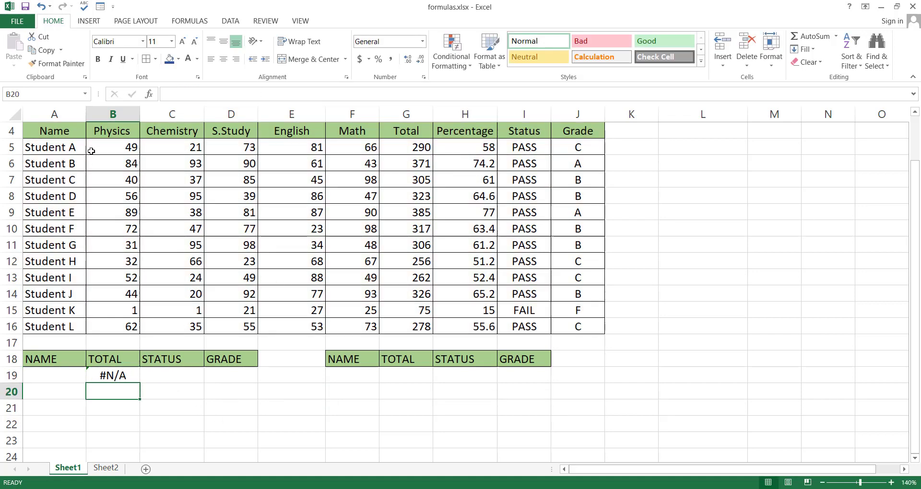
Copy Student A's name into A19 and check its looked-up Total of 290.
{"action": "left_click", "coordinate": [70, 147]}
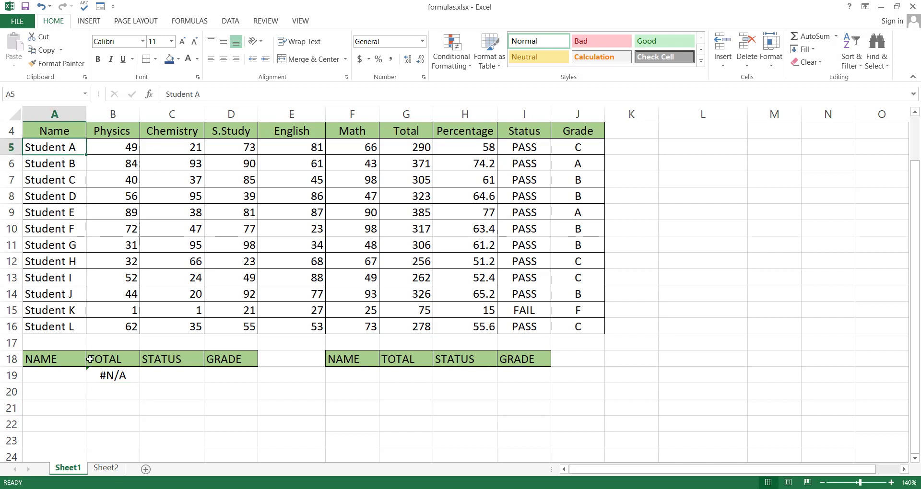
{"action": "key", "text": "ctrl+c"}
{"action": "left_click", "coordinate": [60, 377]}
{"action": "key", "text": "ctrl+v"}
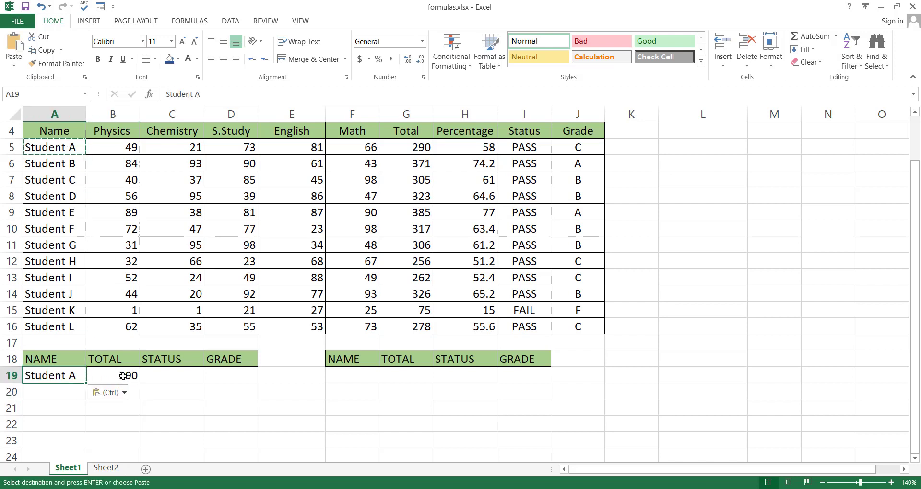
{"action": "left_click", "coordinate": [124, 377]}
{"action": "left_click", "coordinate": [414, 148]}
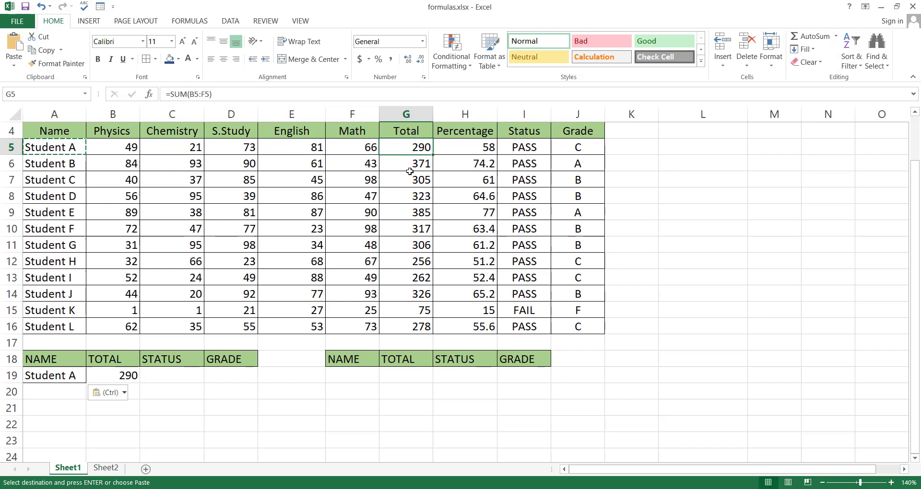
Fill the B19 total lookup formula down to B23.
{"action": "left_click", "coordinate": [70, 374]}
{"action": "left_click", "coordinate": [128, 379]}
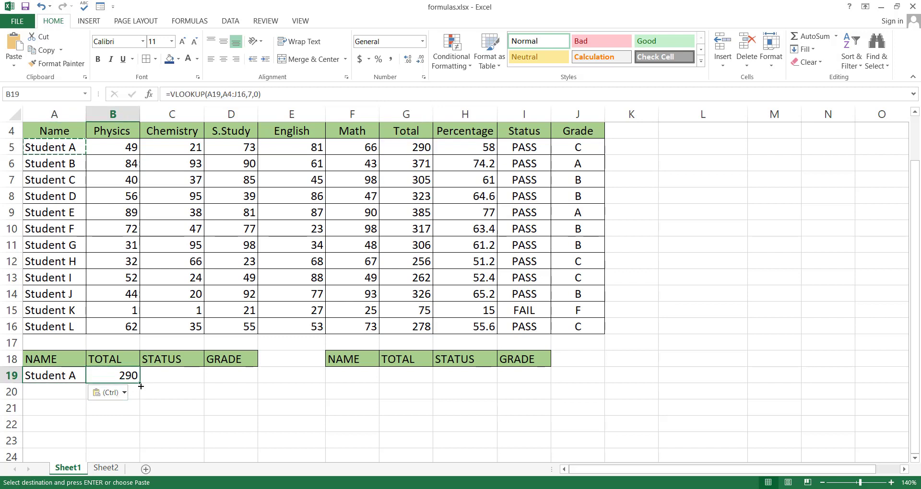
{"action": "left_click_drag", "start_coordinate": [140, 384], "coordinate": [141, 447]}
Copy the names Student H to Student K into A20:A23, giving totals 256, 262, 326, 75.
{"action": "left_click", "coordinate": [60, 379]}
{"action": "left_click_drag", "start_coordinate": [72, 312], "coordinate": [55, 267]}
{"action": "key", "text": "ctrl+c"}
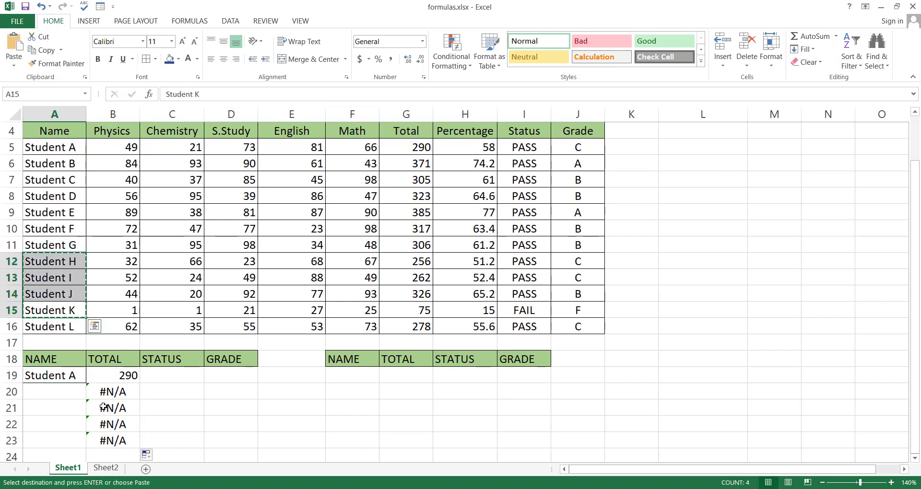
{"action": "left_click", "coordinate": [70, 398]}
{"action": "key", "text": "ctrl+v"}
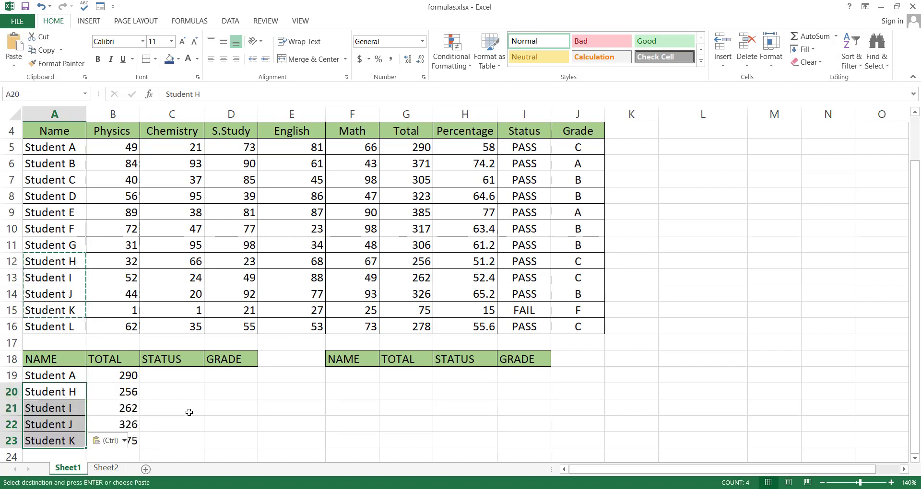
Enter =VLOOKUP(A19,A4:J16,9,0) in C19 and fill to C23, giving four PASS and one FAIL.
{"action": "left_click", "coordinate": [165, 379]}
{"action": "type", "text": "=VLOOKUP"}
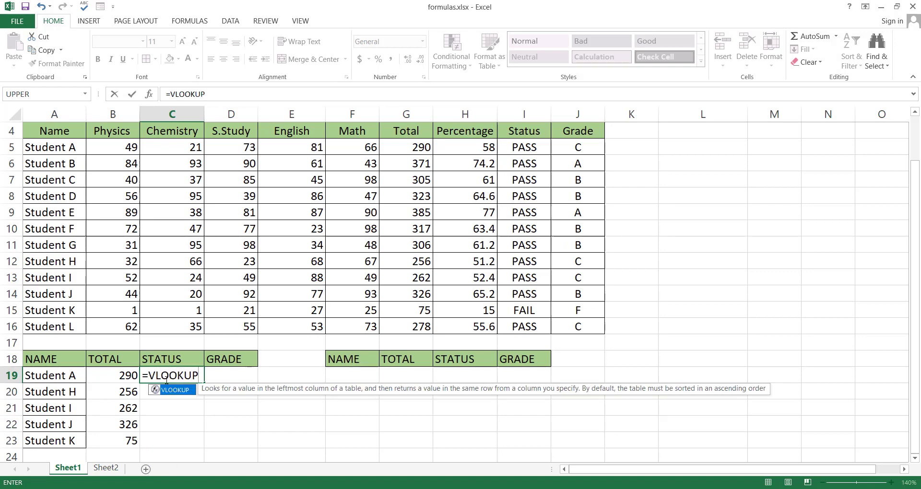
{"action": "type", "text": "("}
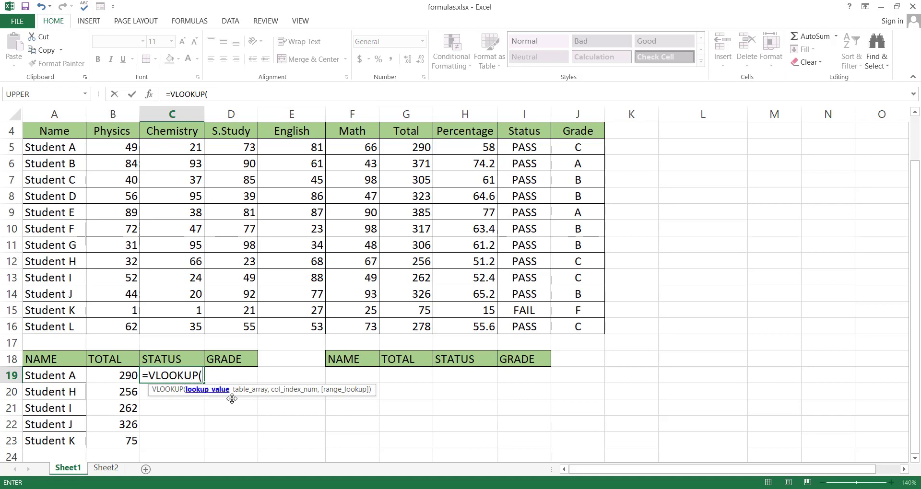
{"action": "left_click", "coordinate": [39, 374]}
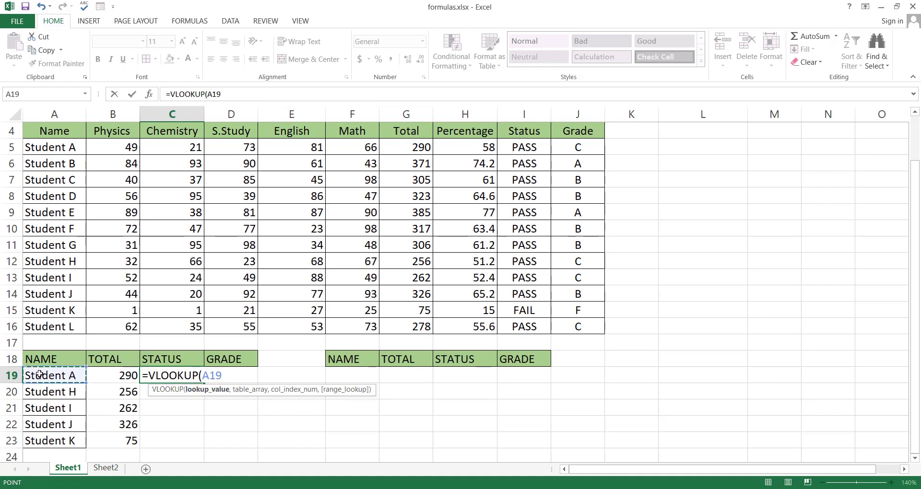
{"action": "type", "text": ","}
{"action": "left_click_drag", "start_coordinate": [48, 131], "coordinate": [579, 324]}
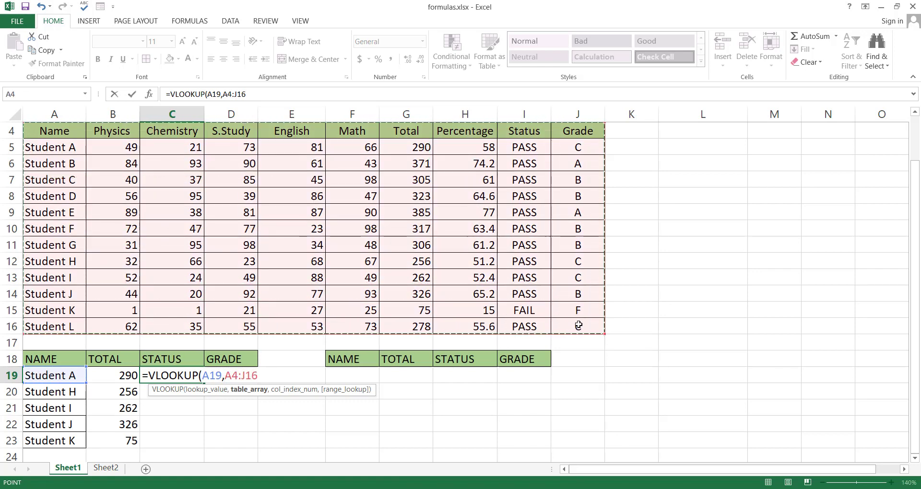
{"action": "type", "text": ","}
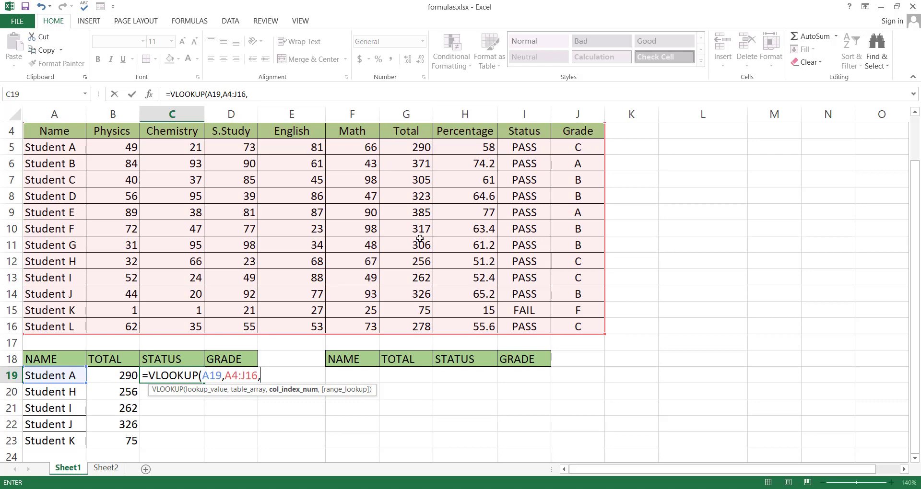
{"action": "type", "text": "9,0"}
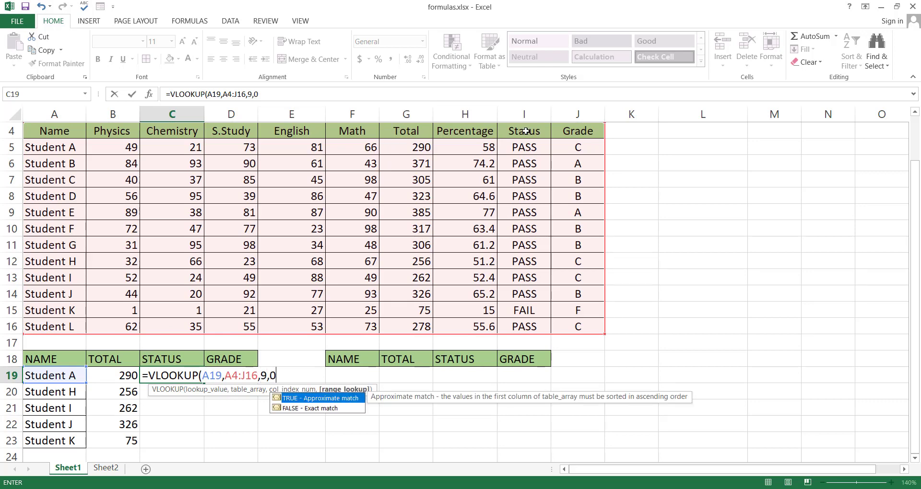
{"action": "type", "text": ")"}
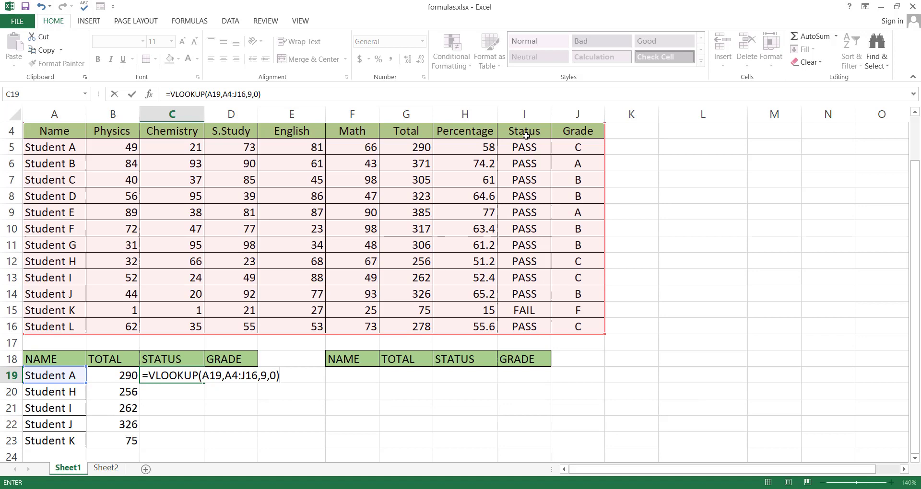
{"action": "key", "text": "Return"}
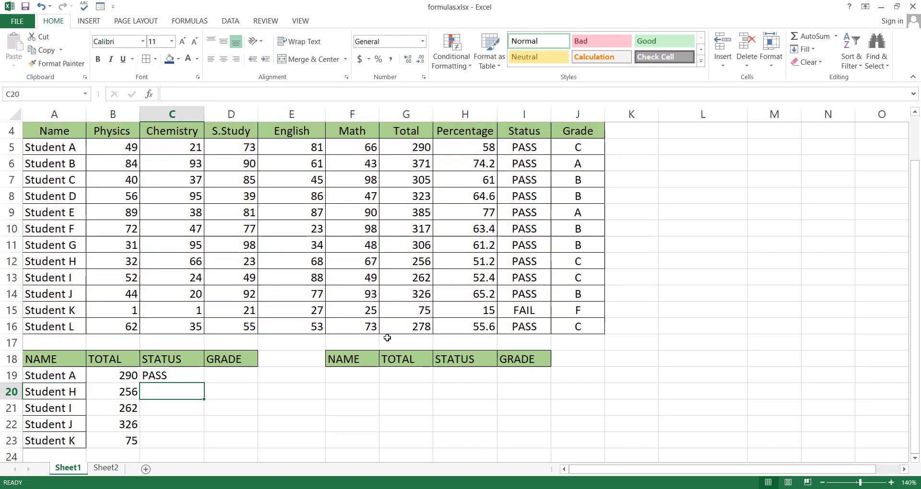
{"action": "left_click", "coordinate": [196, 374]}
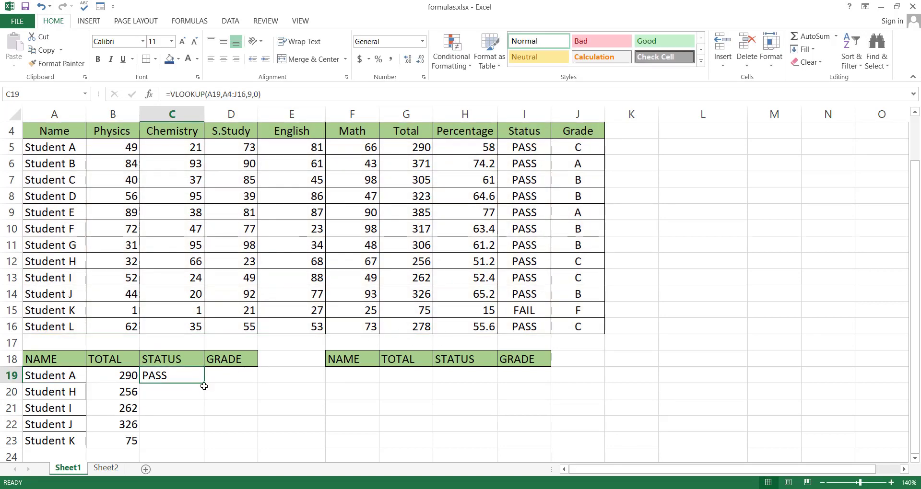
{"action": "left_click_drag", "start_coordinate": [204, 384], "coordinate": [205, 447]}
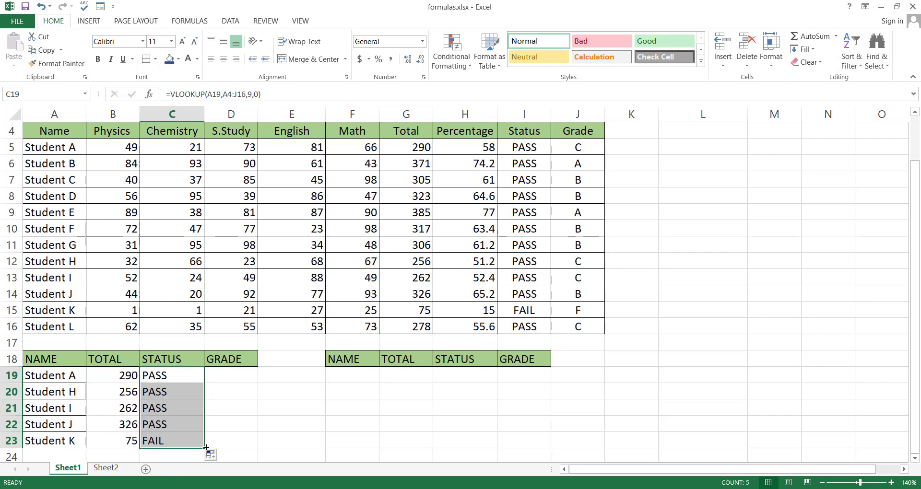
Enter =VLOOKUP(A19,A4:J16,10,0) in D19 and fill to D23, returning grades C, C, C, B, F.
{"action": "left_click", "coordinate": [194, 438]}
{"action": "left_click", "coordinate": [231, 376]}
{"action": "type", "text": "=vlook"}
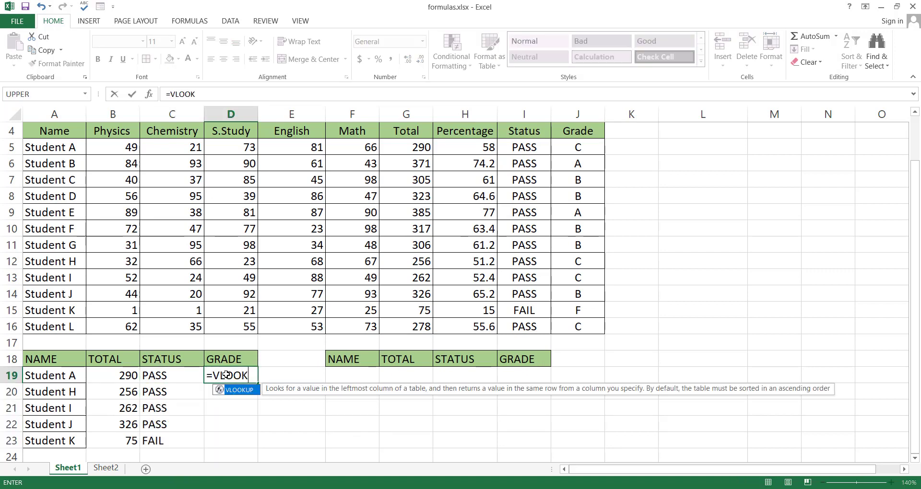
{"action": "key", "text": "Tab"}
{"action": "left_click", "coordinate": [58, 379]}
{"action": "type", "text": ","}
{"action": "left_click_drag", "start_coordinate": [54, 131], "coordinate": [596, 326]}
{"action": "type", "text": ",1"}
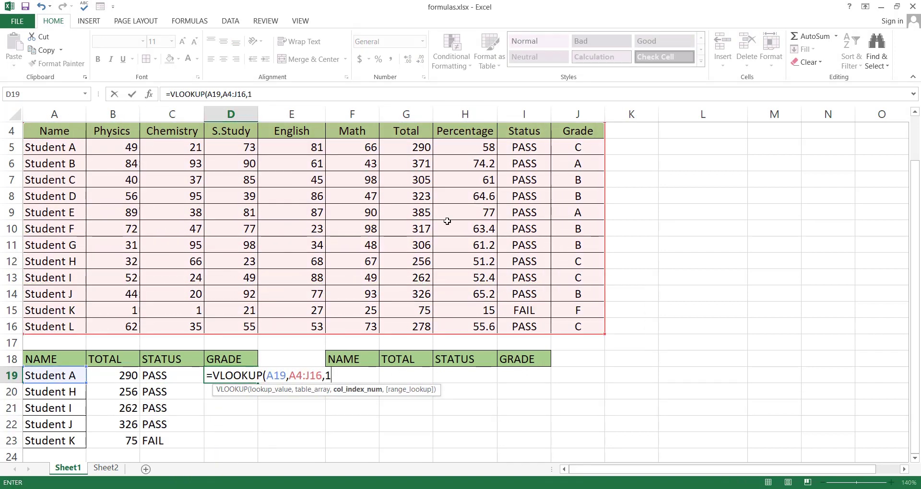
{"action": "type", "text": "0,0"}
{"action": "key", "text": "ctrl+Return"}
{"action": "left_click_drag", "start_coordinate": [258, 384], "coordinate": [266, 446]}
{"action": "left_click", "coordinate": [366, 374]}
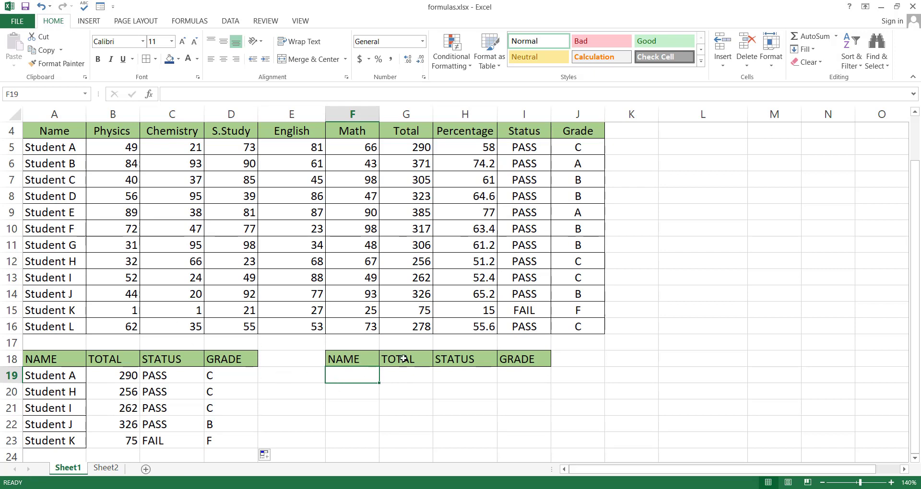
Add a List data validation to F19 with source =$A$5:$A$16, the student names.
{"action": "left_click", "coordinate": [231, 22]}
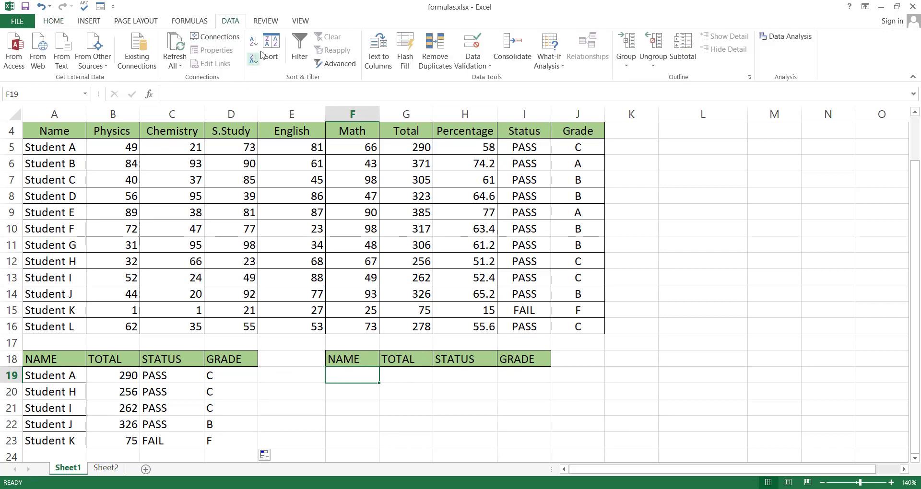
{"action": "left_click", "coordinate": [484, 67]}
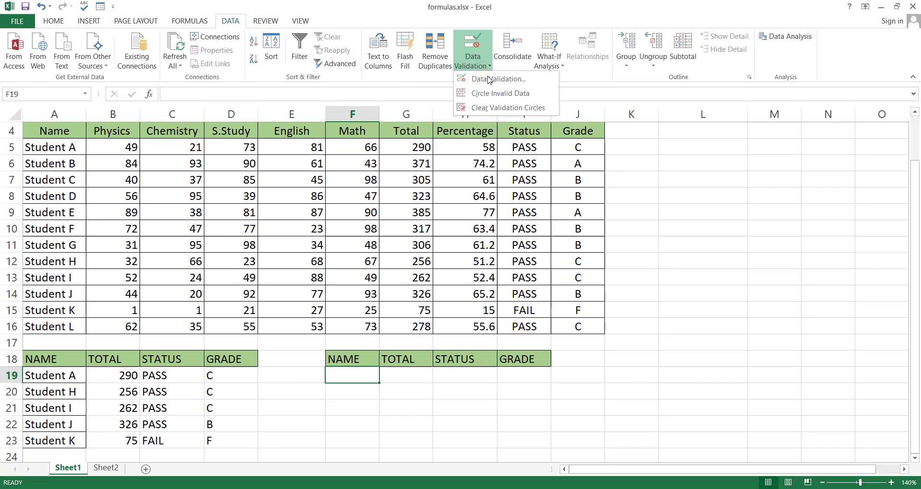
{"action": "left_click", "coordinate": [484, 79]}
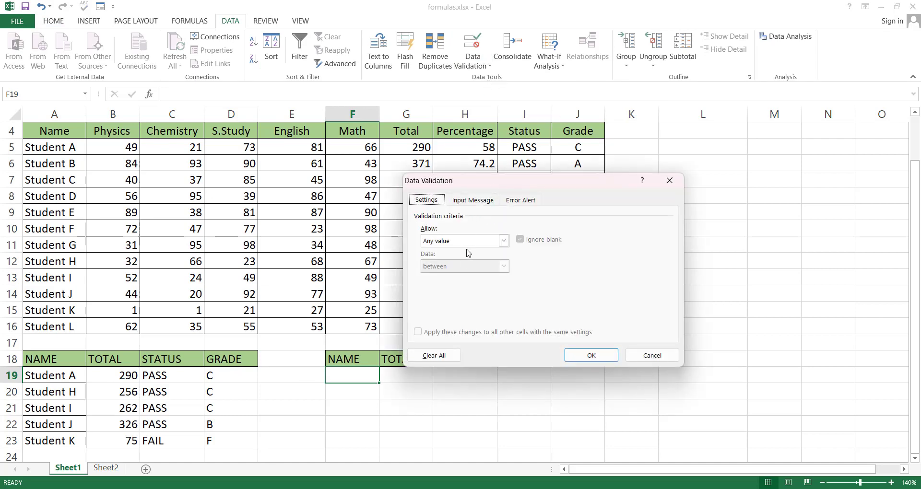
{"action": "left_click", "coordinate": [468, 241]}
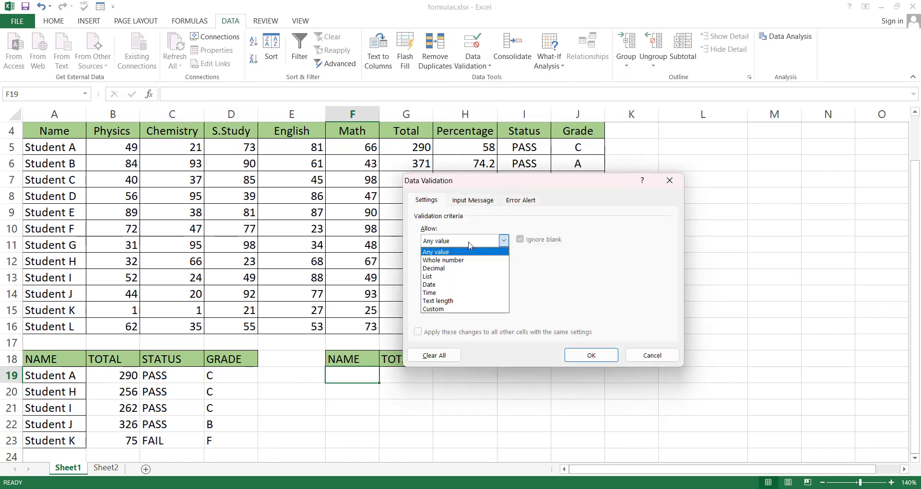
{"action": "left_click", "coordinate": [439, 280]}
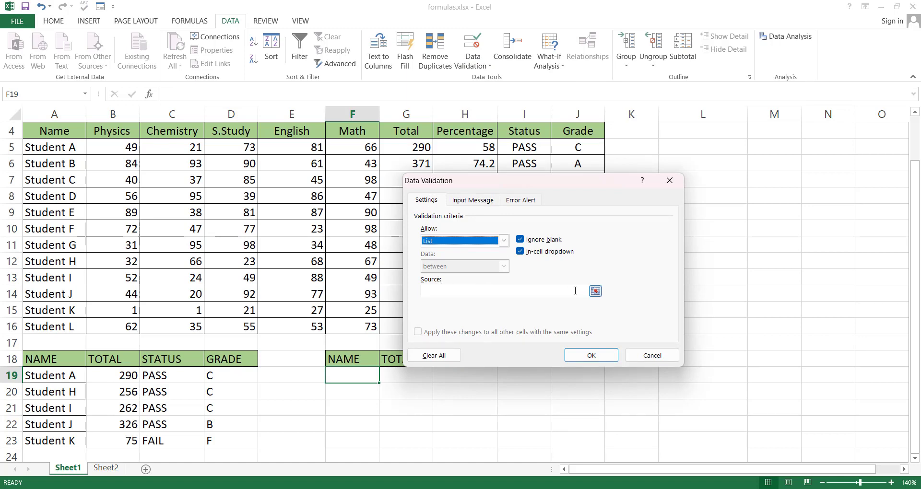
{"action": "left_click", "coordinate": [594, 292]}
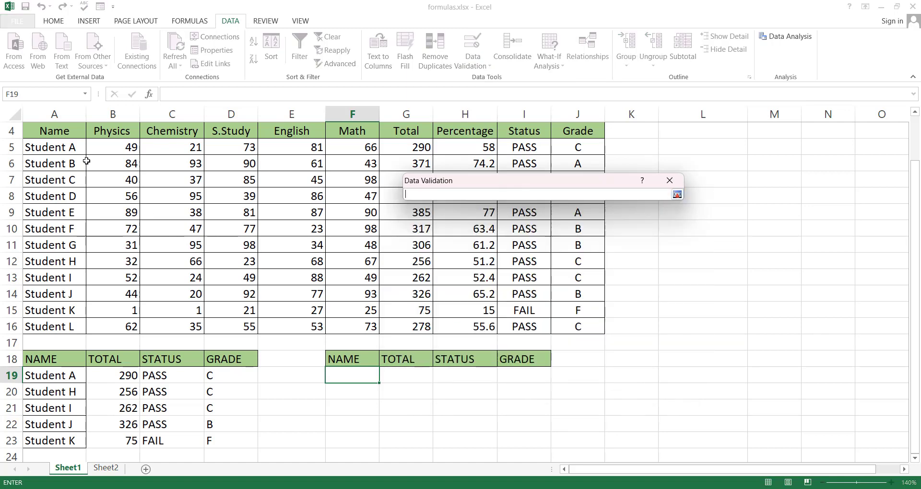
{"action": "left_click", "coordinate": [68, 147]}
{"action": "left_click_drag", "start_coordinate": [69, 147], "coordinate": [66, 327]}
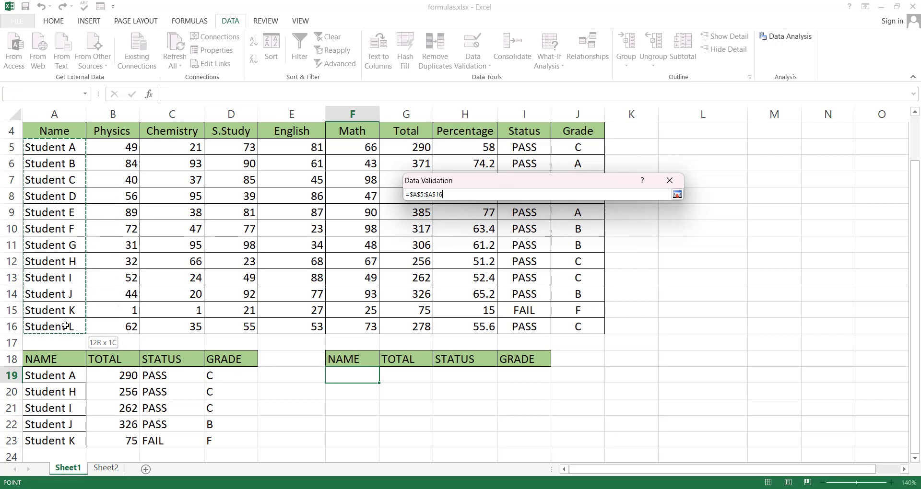
{"action": "left_click", "coordinate": [677, 194]}
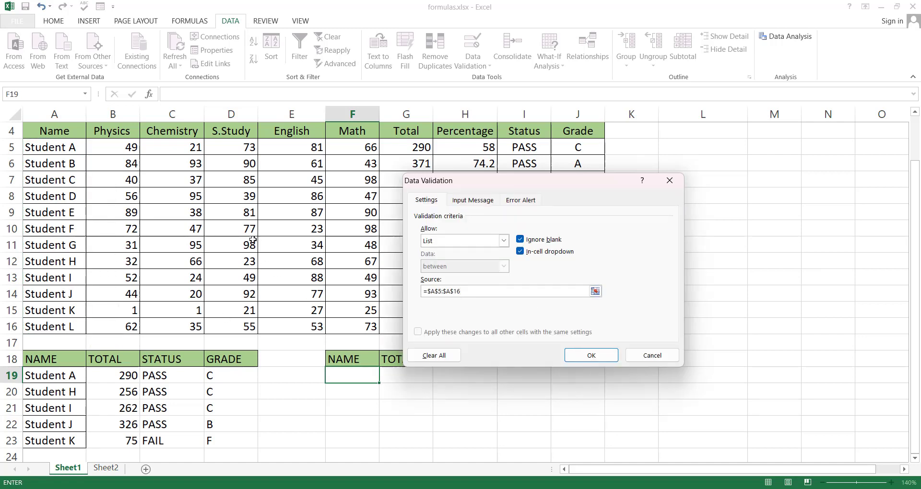
{"action": "left_click", "coordinate": [611, 359]}
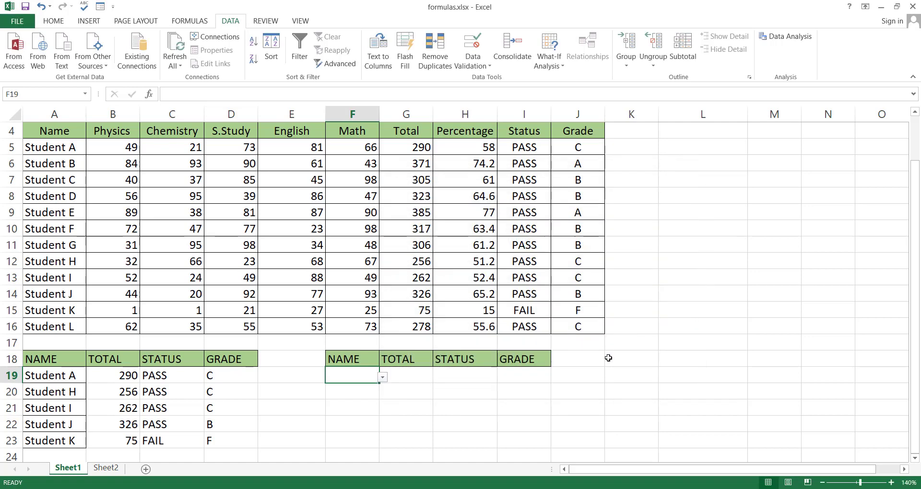
Pick Student A in F19 and enter =VLOOKUP(F19,A4:J16,7,0) in G19, returning 290.
{"action": "left_click", "coordinate": [383, 377]}
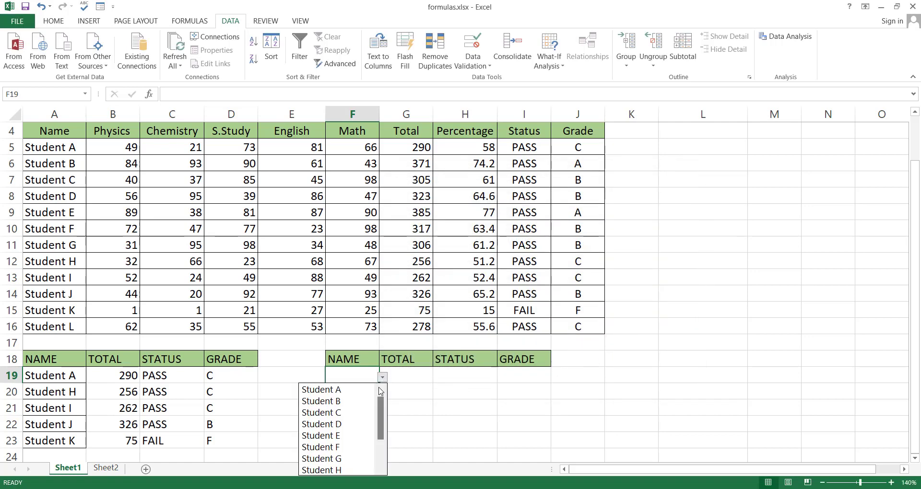
{"action": "left_click", "coordinate": [360, 390]}
{"action": "left_click", "coordinate": [408, 370]}
{"action": "type", "text": "="}
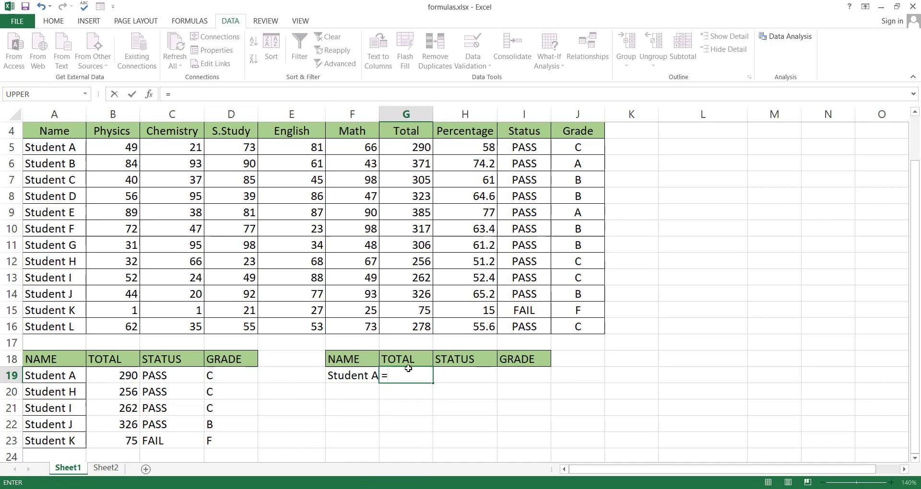
{"action": "type", "text": "VLOOKUP("}
{"action": "left_click", "coordinate": [354, 376]}
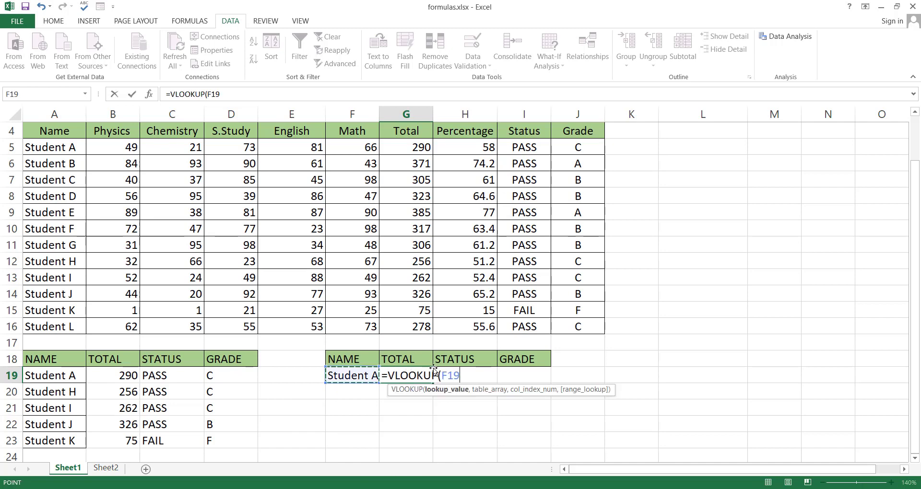
{"action": "type", "text": ","}
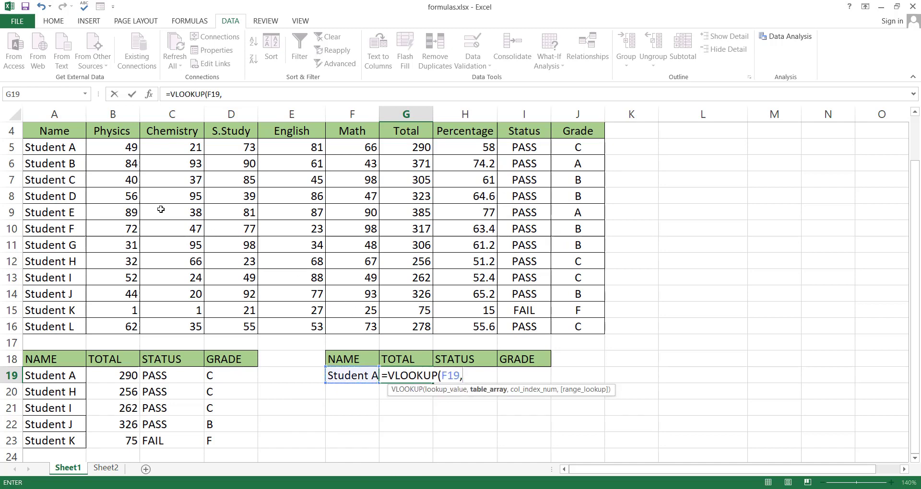
{"action": "left_click_drag", "start_coordinate": [48, 131], "coordinate": [554, 329]}
{"action": "type", "text": ","}
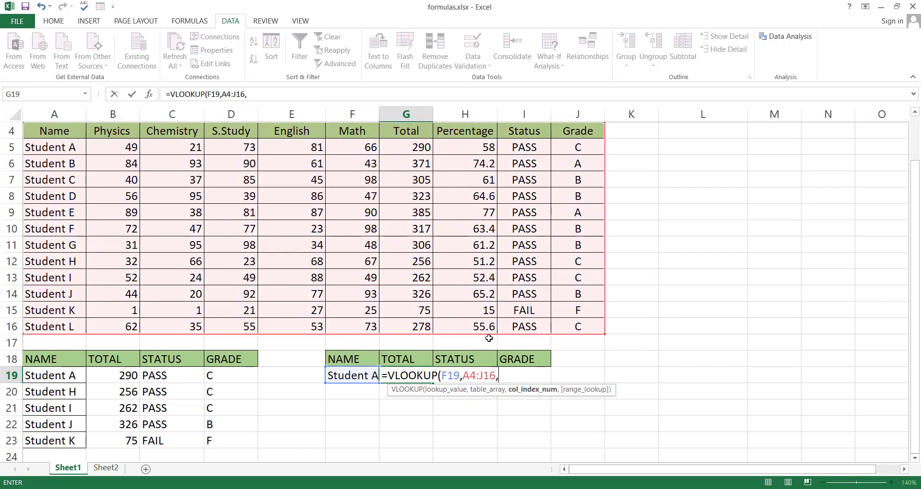
{"action": "type", "text": "7,0)"}
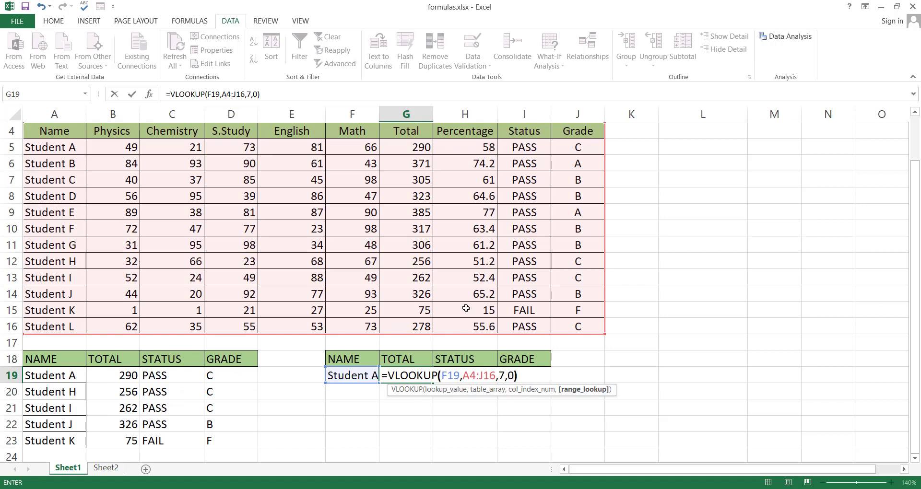
{"action": "key", "text": "Return"}
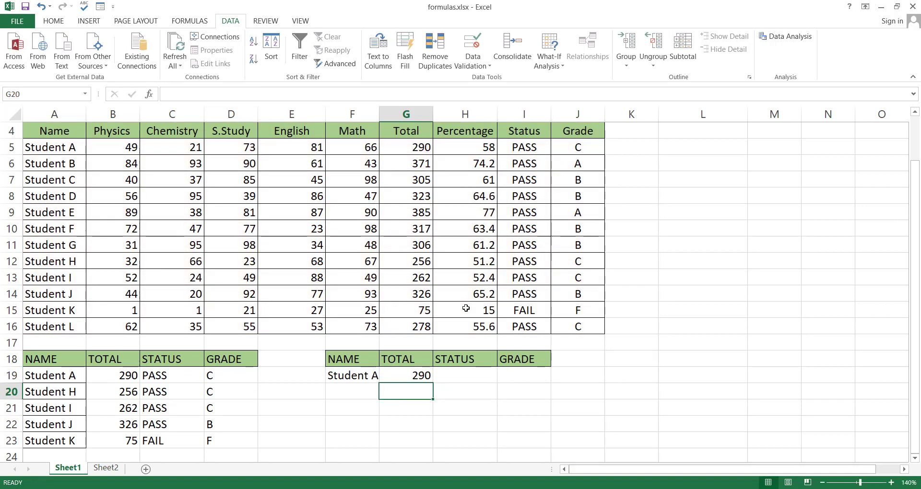
{"action": "left_click", "coordinate": [376, 377]}
{"action": "left_click", "coordinate": [382, 377]}
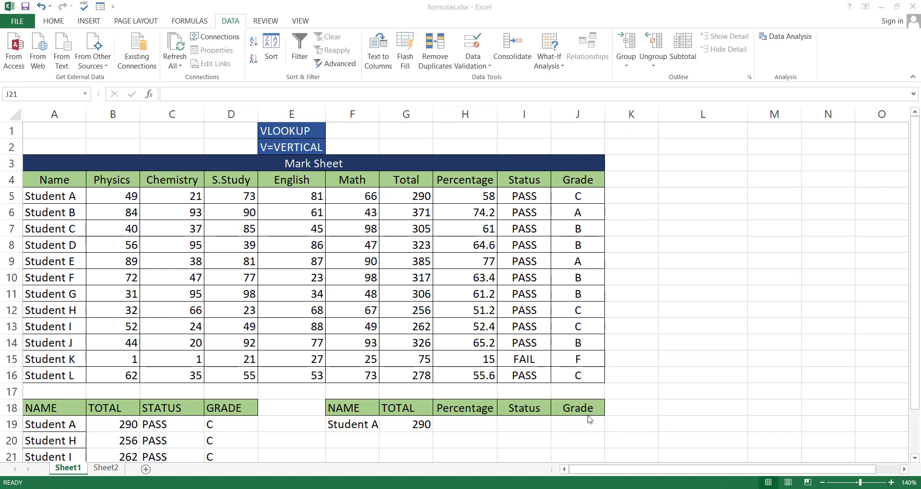
{"action": "left_click", "coordinate": [414, 425]}
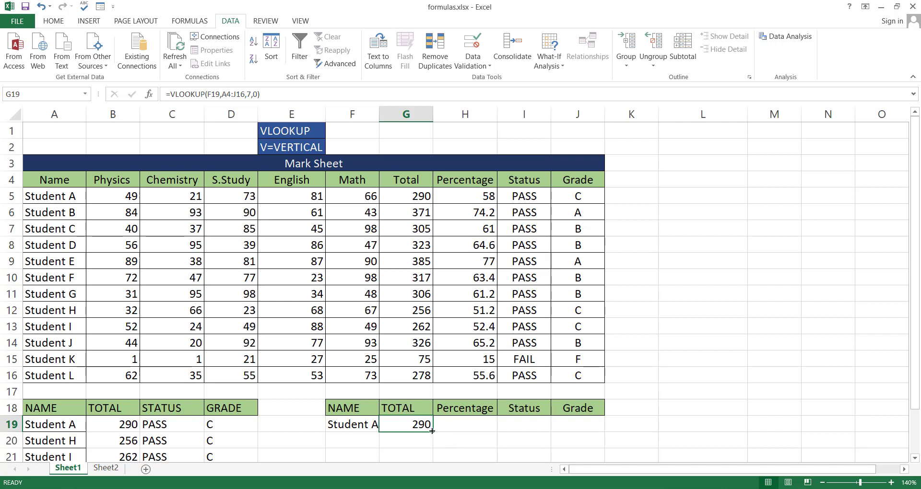
{"action": "left_click_drag", "start_coordinate": [432, 431], "coordinate": [586, 434]}
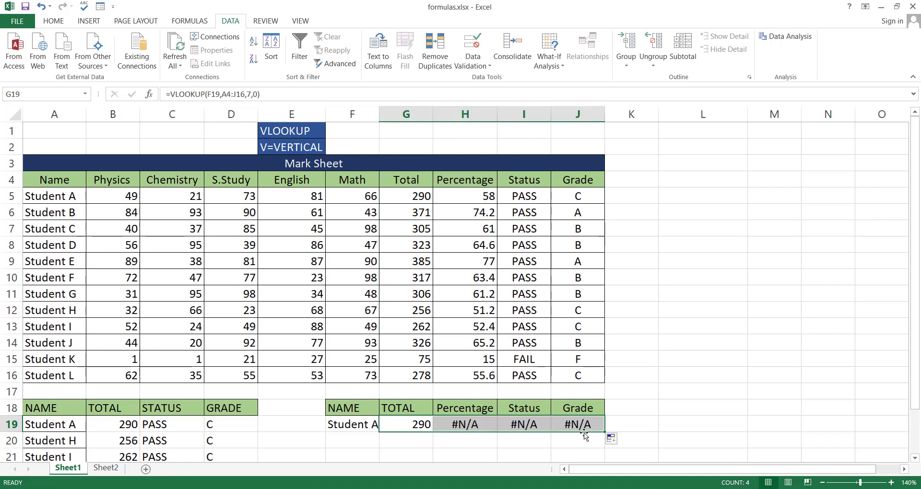
{"action": "left_click", "coordinate": [405, 425]}
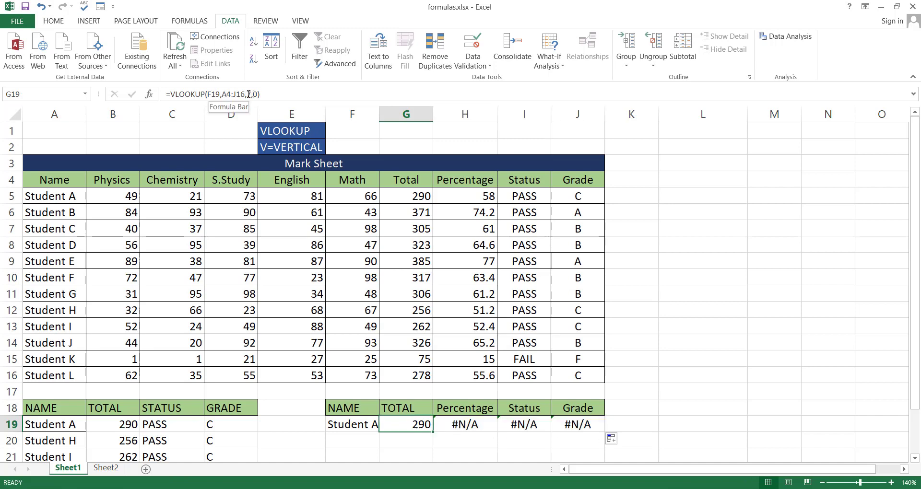
{"action": "left_click", "coordinate": [473, 425]}
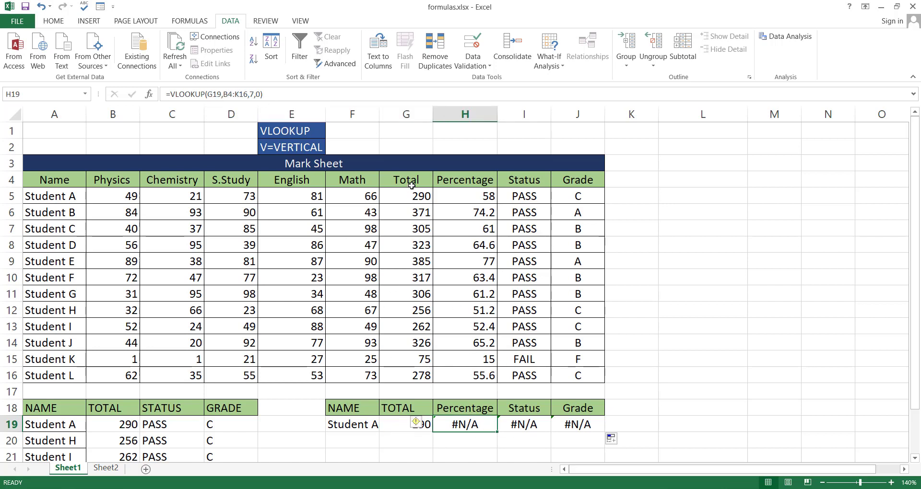
{"action": "left_click", "coordinate": [532, 425]}
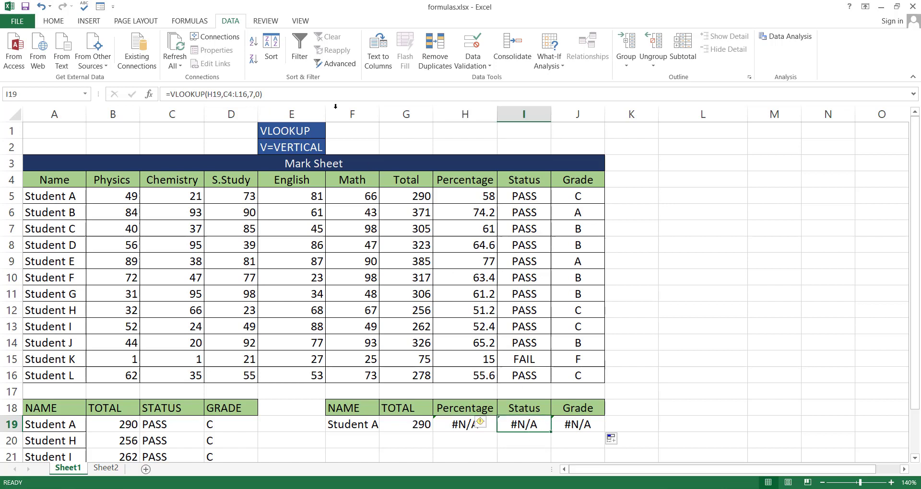
{"action": "key", "text": "ctrl+z"}
{"action": "key", "text": "ctrl+z"}
{"action": "key", "text": "ctrl+z"}
Replace the fixed 7 in G19's VLOOKUP with COLUMN(G5), keeping the result 290.
{"action": "double_click", "coordinate": [424, 425]}
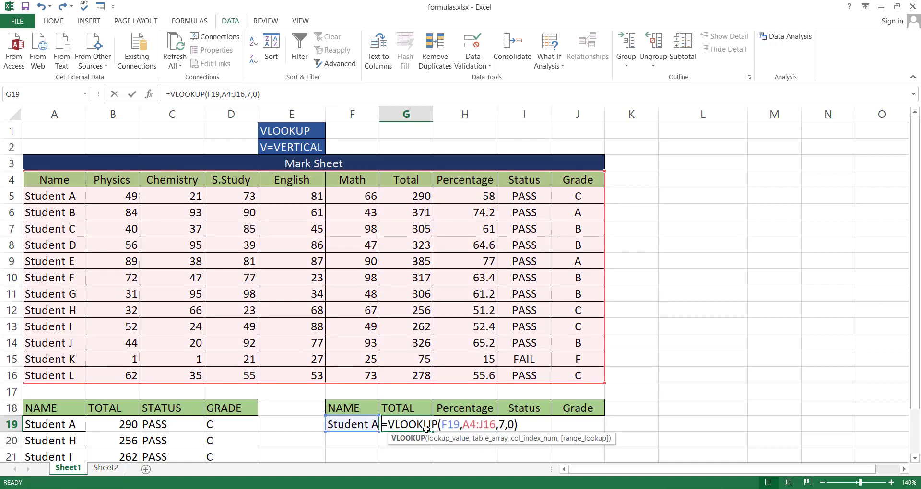
{"action": "double_click", "coordinate": [500, 425]}
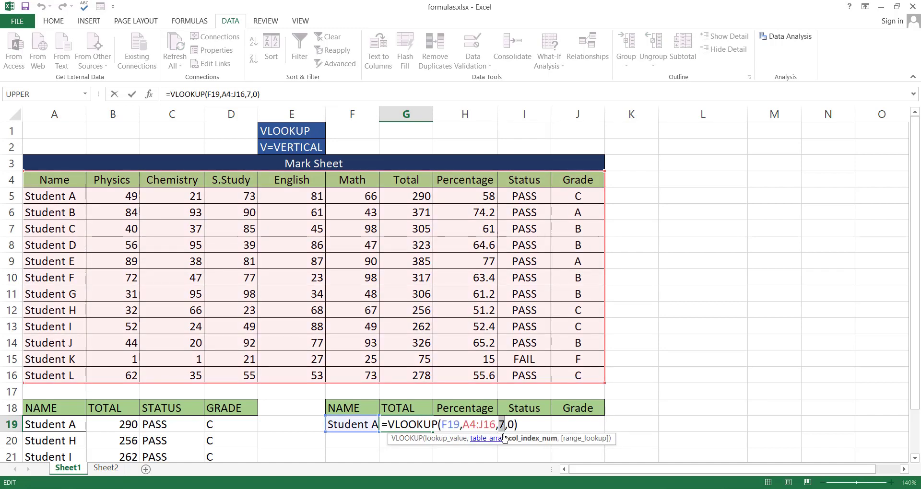
{"action": "type", "text": "COLU"}
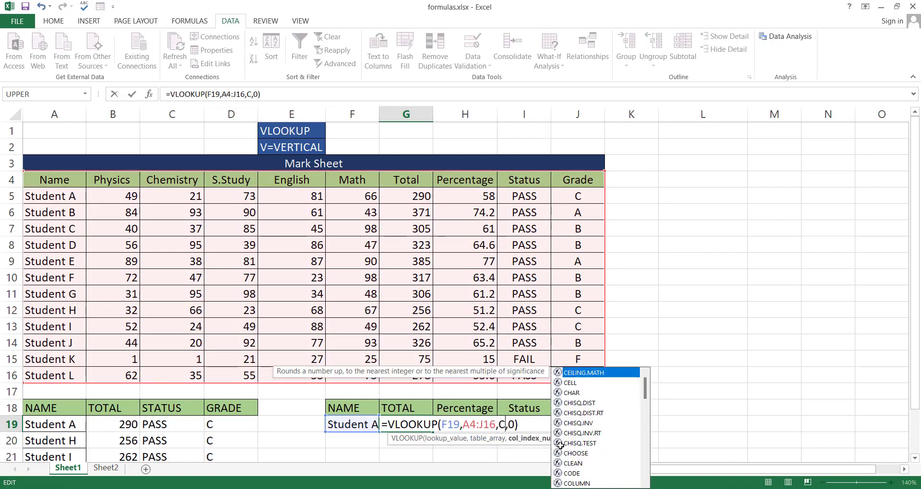
{"action": "type", "text": "MN("}
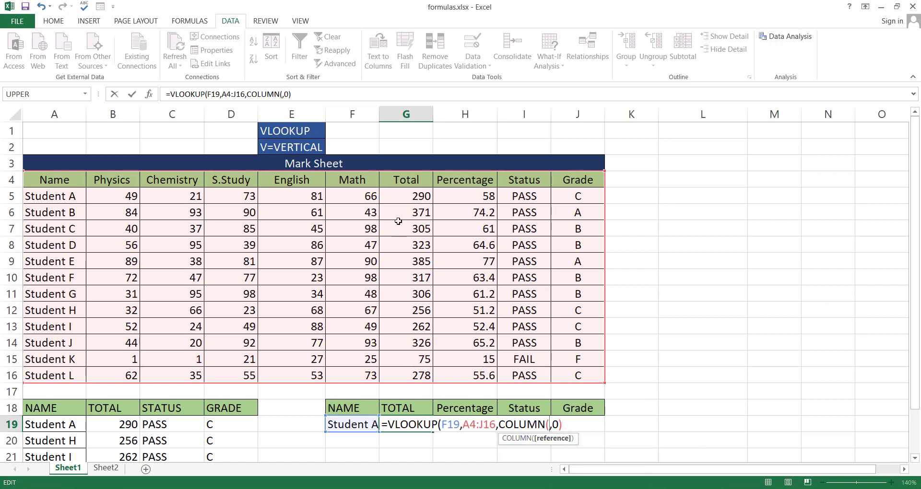
{"action": "left_click", "coordinate": [416, 197]}
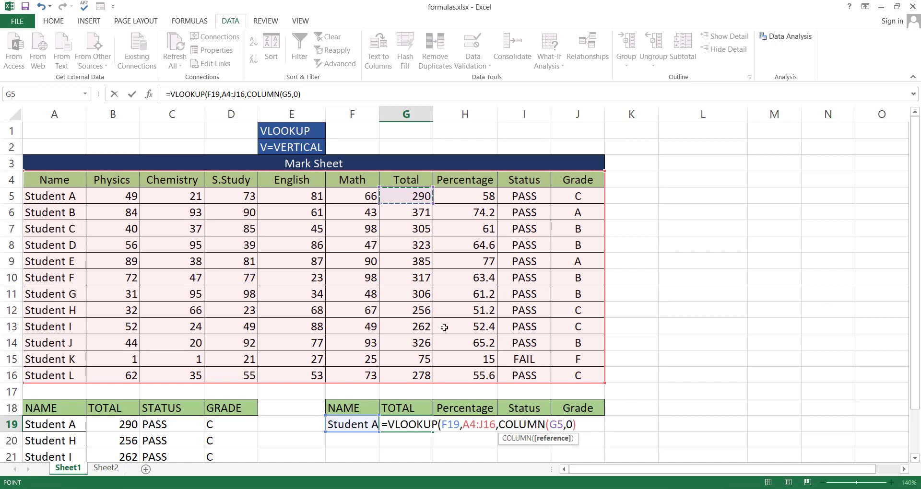
{"action": "type", "text": ")"}
{"action": "key", "text": "Return"}
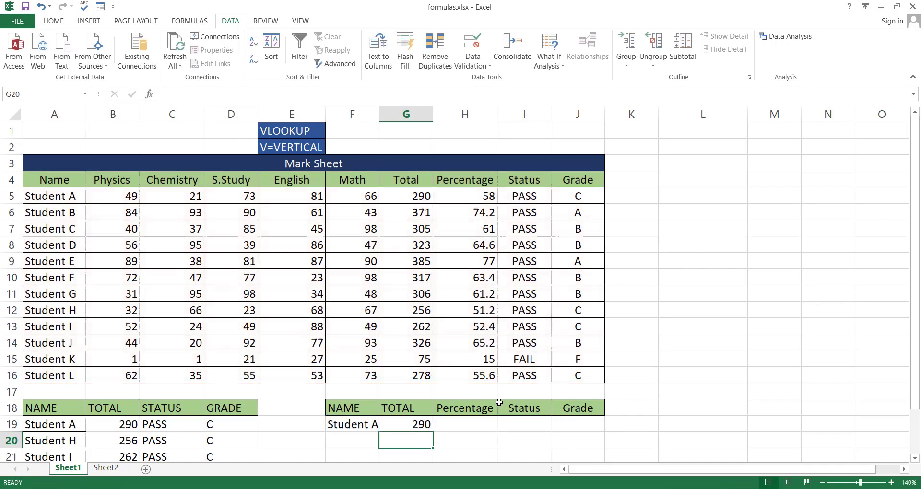
{"action": "left_click", "coordinate": [425, 427]}
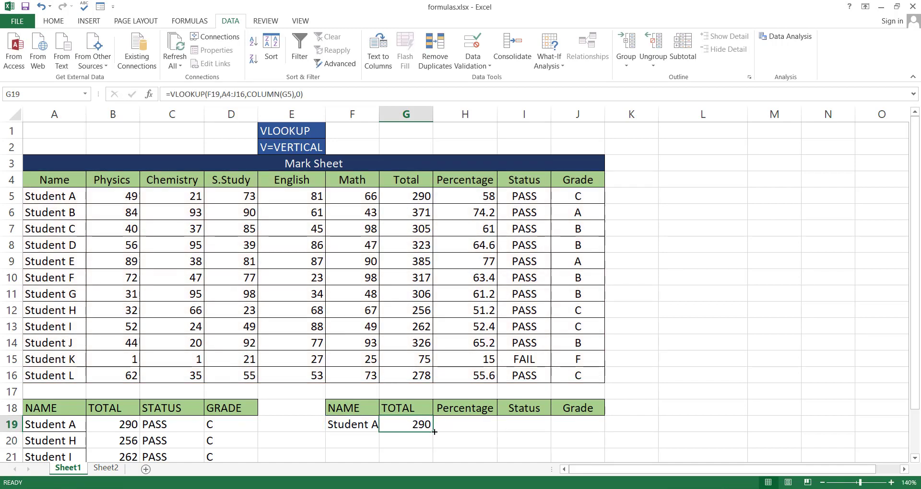
Copy G19 across to J19, then undo the failed fill.
{"action": "left_click_drag", "start_coordinate": [435, 432], "coordinate": [588, 432]}
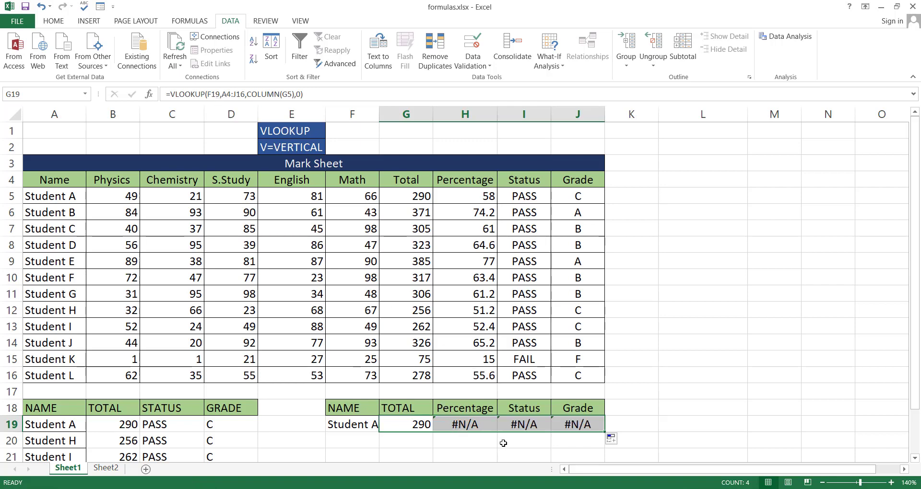
{"action": "key", "text": "ctrl+z"}
{"action": "left_click", "coordinate": [477, 442]}
Lock G19's references to $F$19 and $A$4:$J$16, then fill across to J19 showing 58, PASS, C.
{"action": "double_click", "coordinate": [420, 426]}
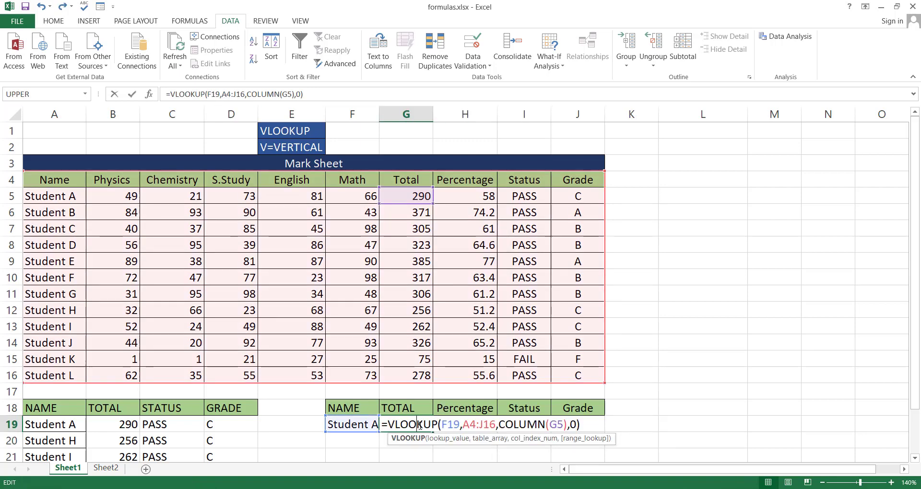
{"action": "left_click", "coordinate": [441, 424]}
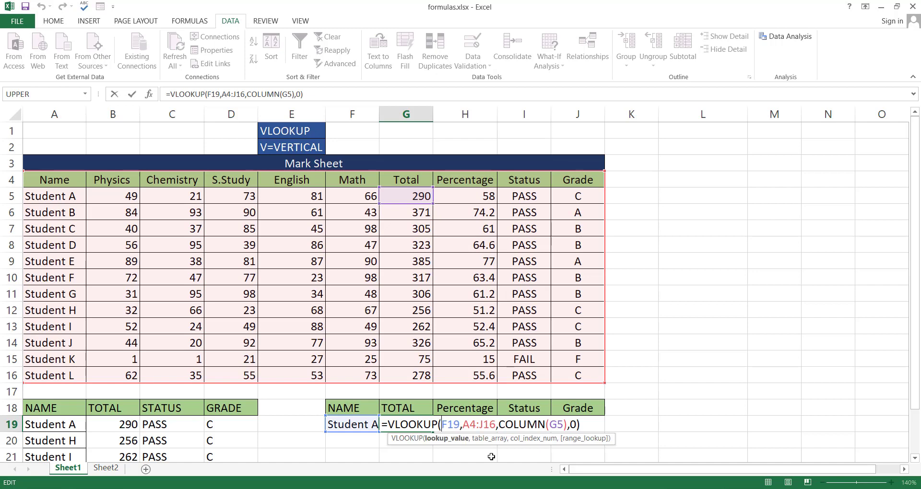
{"action": "type", "text": "$F"}
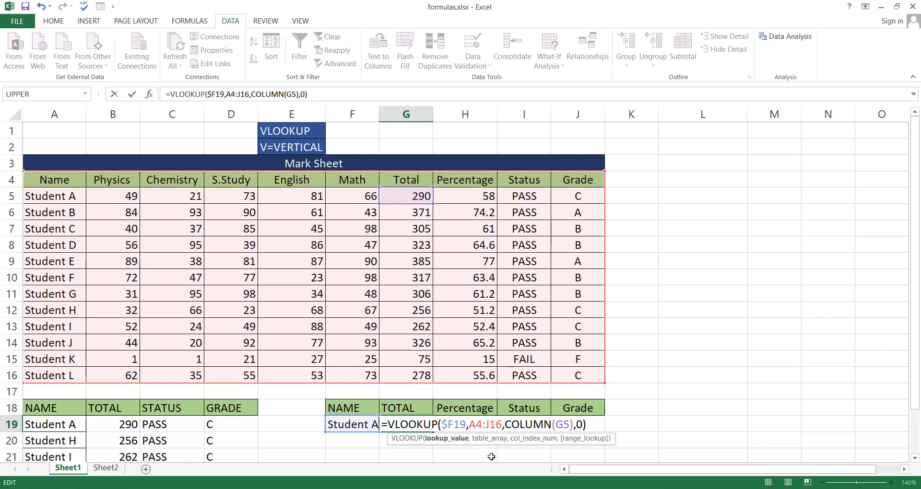
{"action": "type", "text": "$"}
{"action": "key", "text": "Right"}
{"action": "key", "text": "Right"}
{"action": "key", "text": "Right"}
{"action": "type", "text": "$A"}
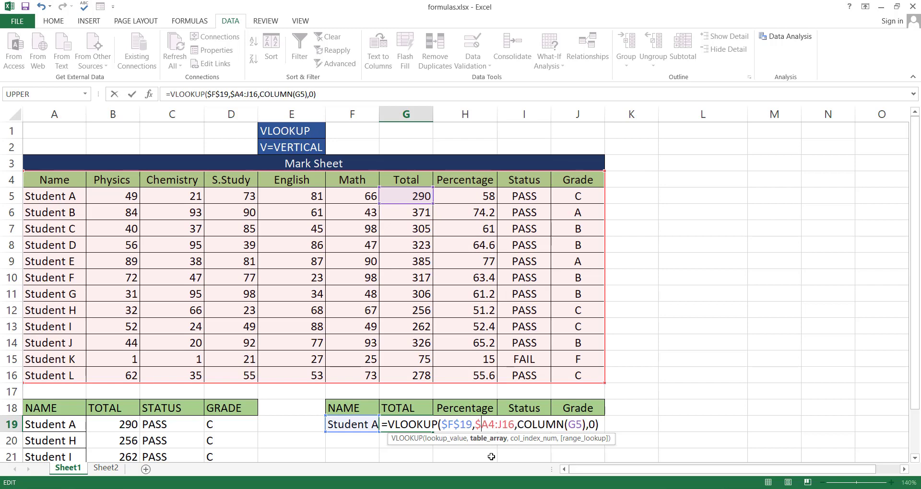
{"action": "type", "text": "$4:"}
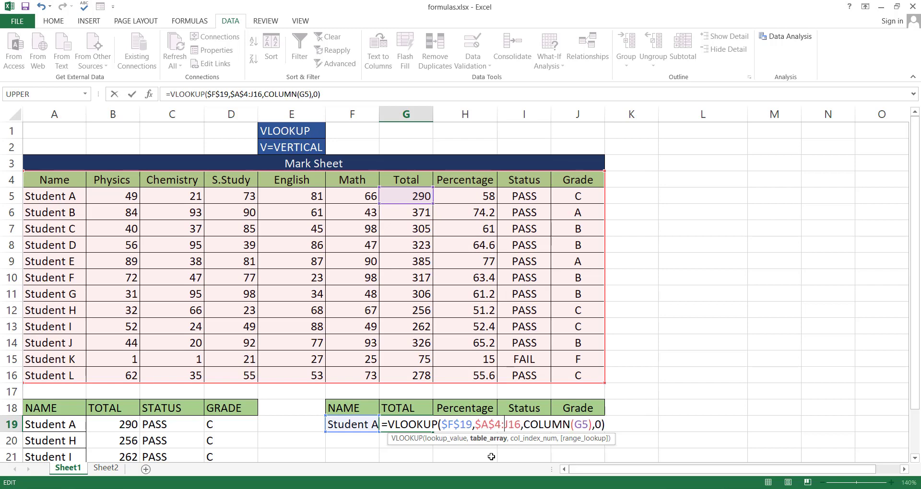
{"action": "type", "text": "$"}
{"action": "key", "text": "Right"}
{"action": "type", "text": "$"}
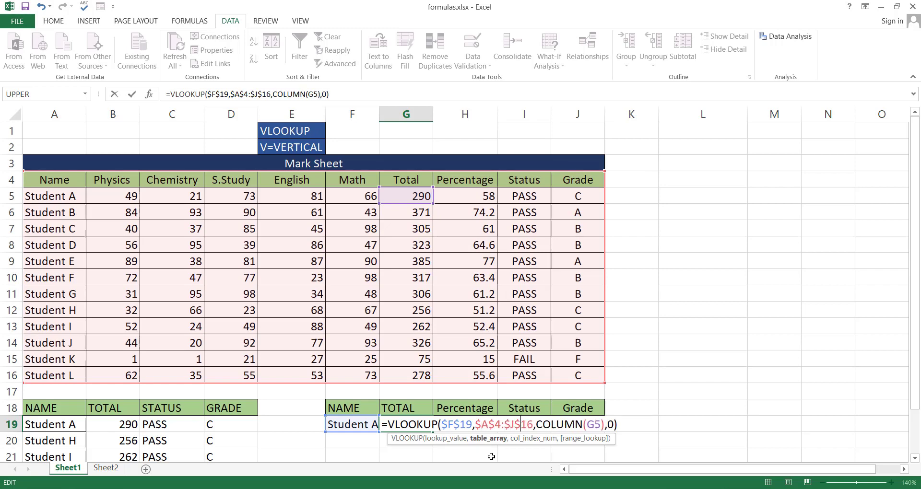
{"action": "key", "text": "Return"}
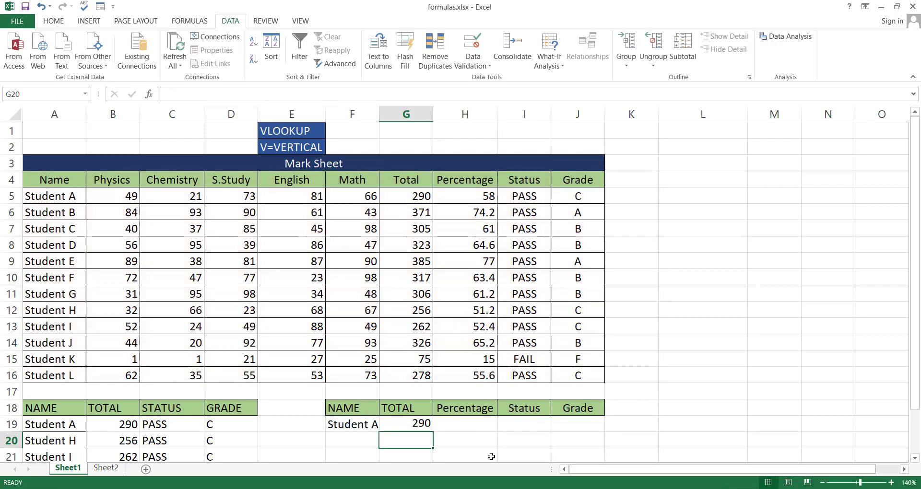
{"action": "left_click", "coordinate": [413, 425]}
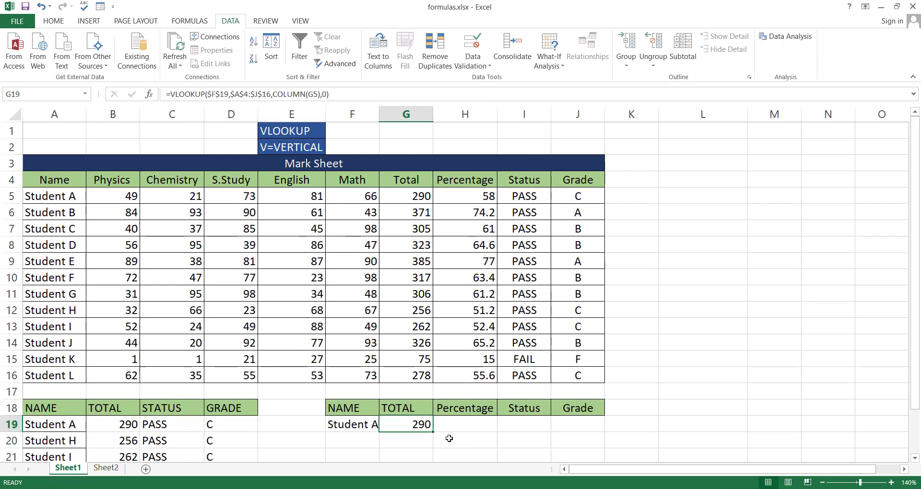
{"action": "left_click_drag", "start_coordinate": [435, 434], "coordinate": [581, 426]}
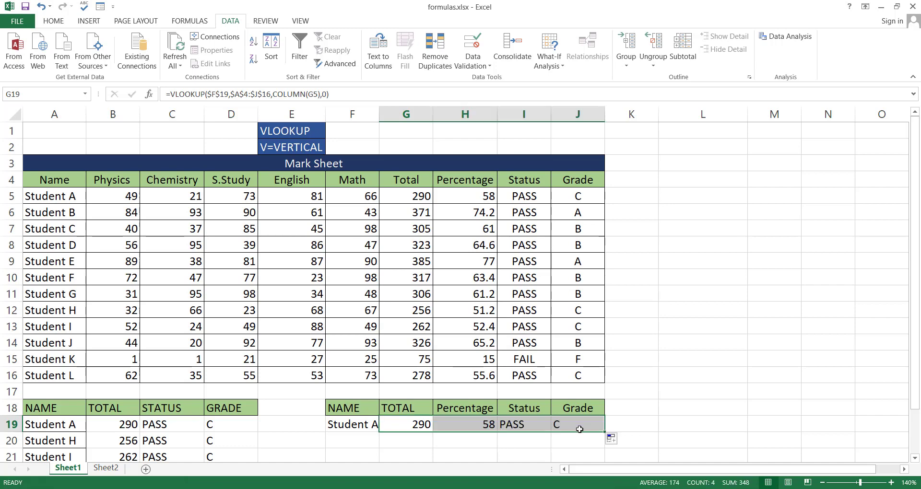